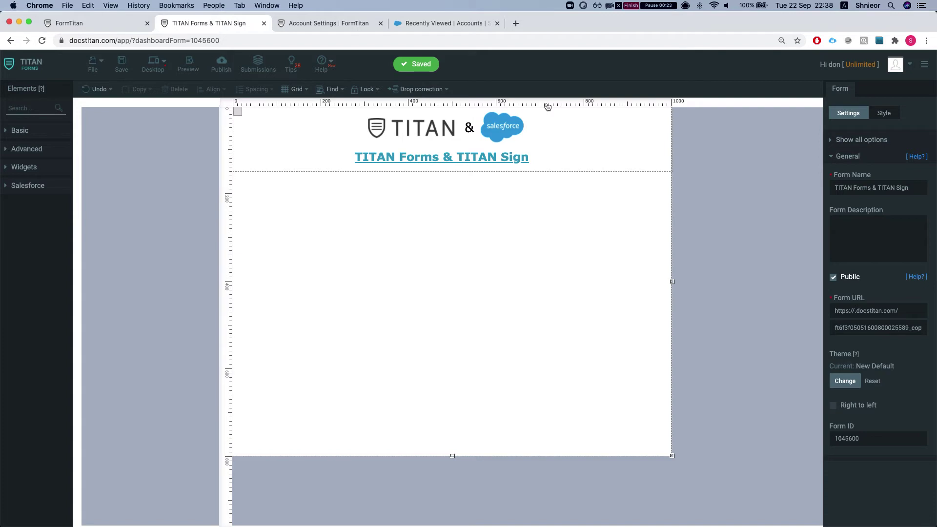
# Review the Donkey Contract in Titan Sign and its template in Word, checking the Salesforce merge fields, input tags and signature blocks.
pyautogui.click(96, 20)
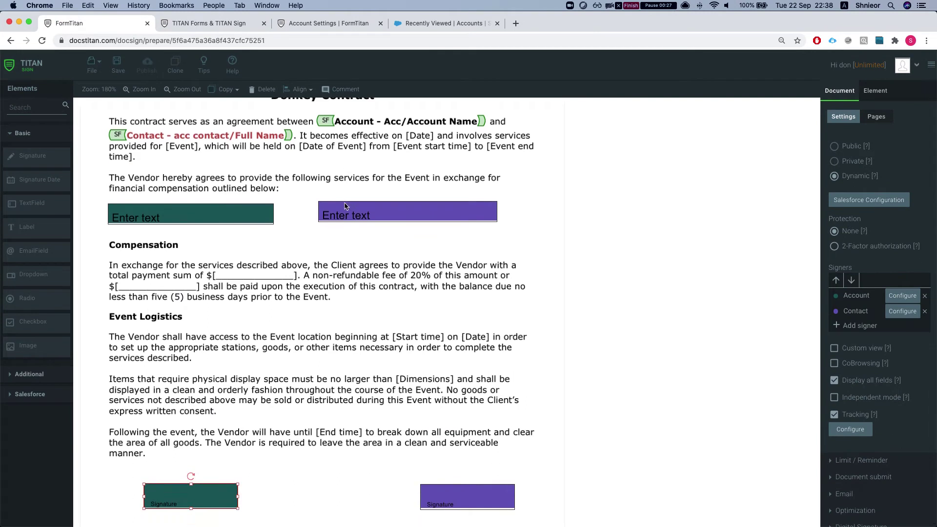
pyautogui.click(685, 508)
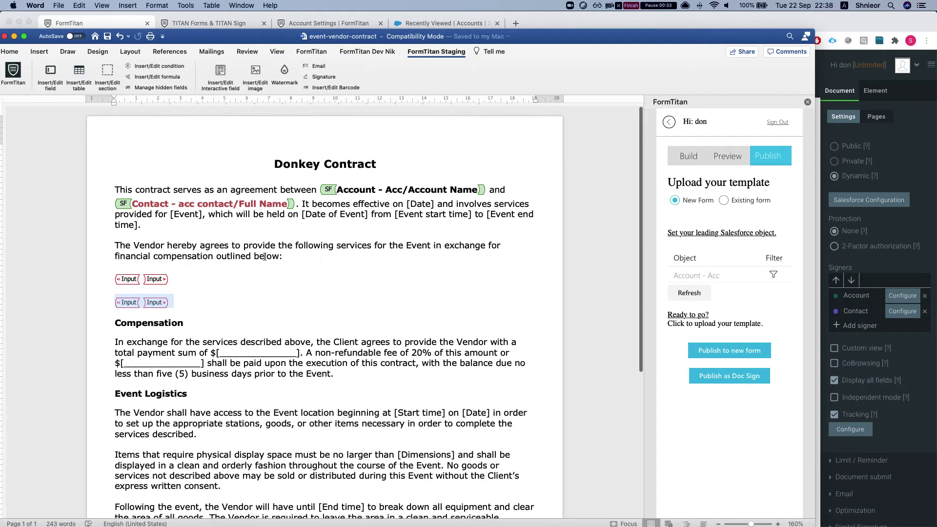
pyautogui.scroll(-1, 264, 257)
pyautogui.click(341, 185)
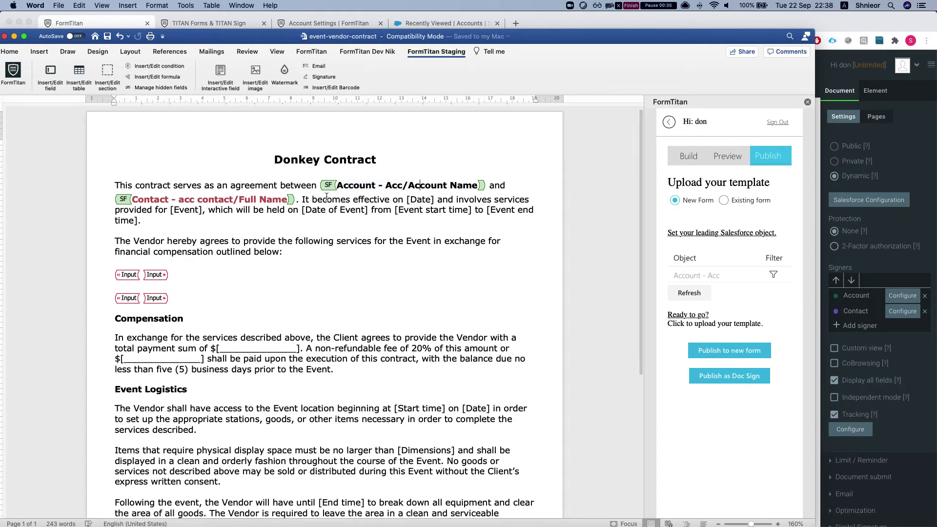
pyautogui.moveTo(134, 202); pyautogui.dragTo(189, 201)
pyautogui.scroll(-2, 152, 281)
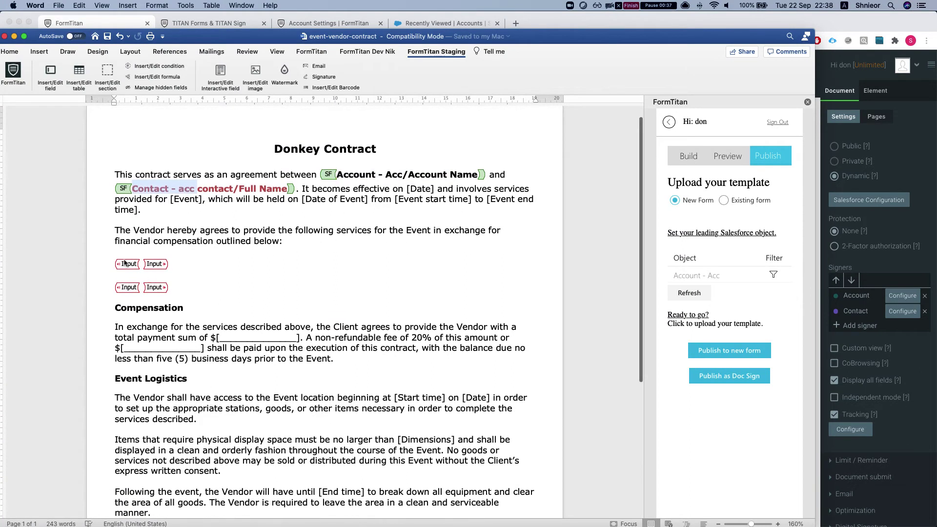
pyautogui.click(99, 263)
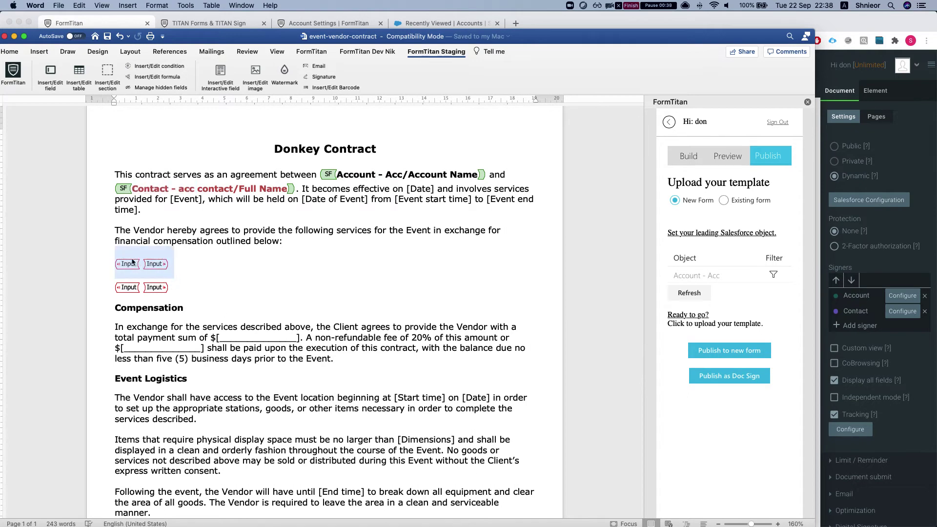
pyautogui.scroll(-6, 128, 273)
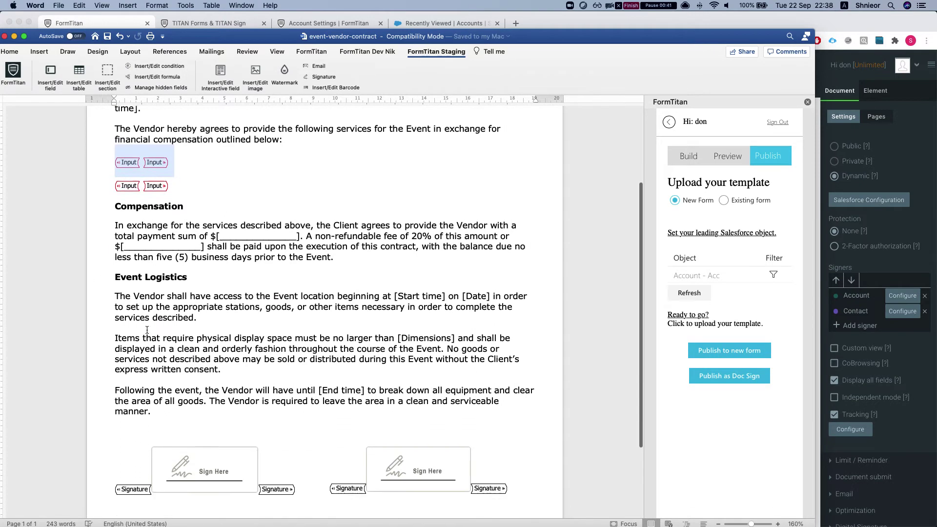
# Switch back to the Titan Sign document in Chrome, examine the Account signer's Salesforce condition and close its dialogs.
pyautogui.click(268, 26)
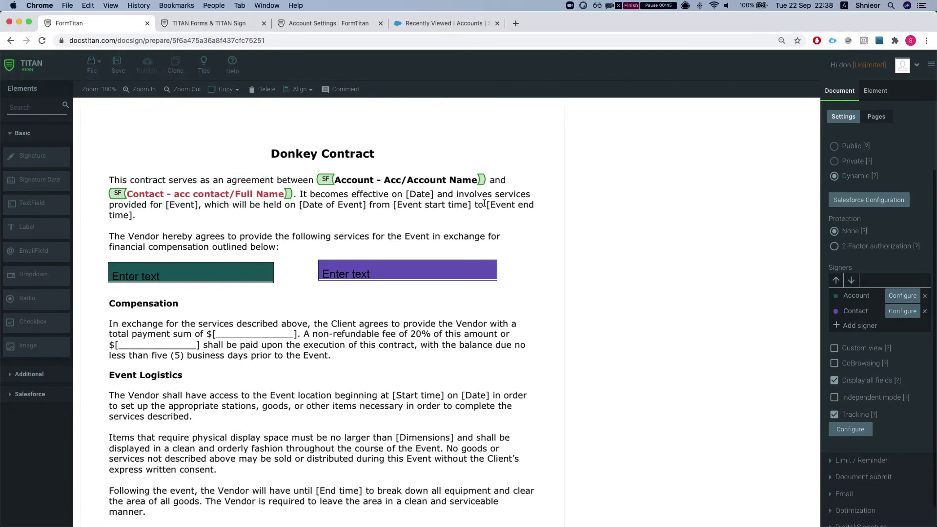
pyautogui.scroll(-2, 351, 217)
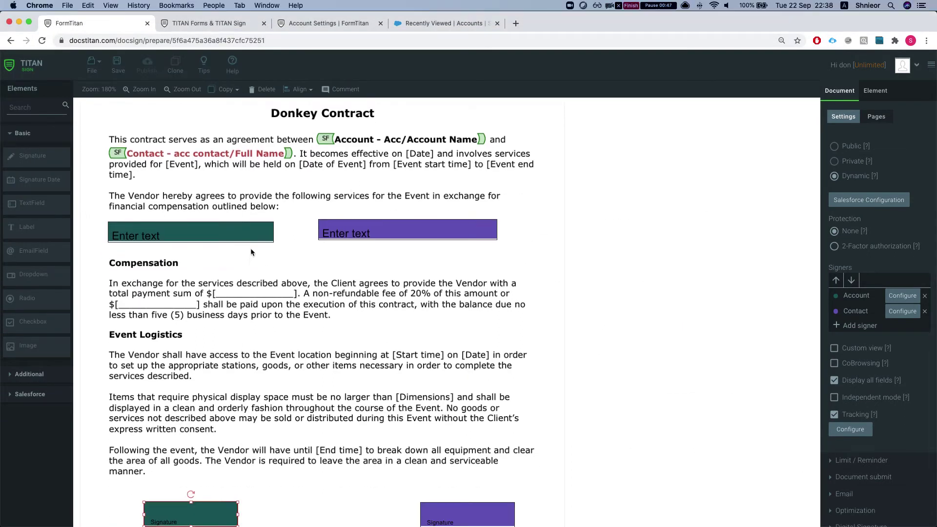
pyautogui.click(902, 296)
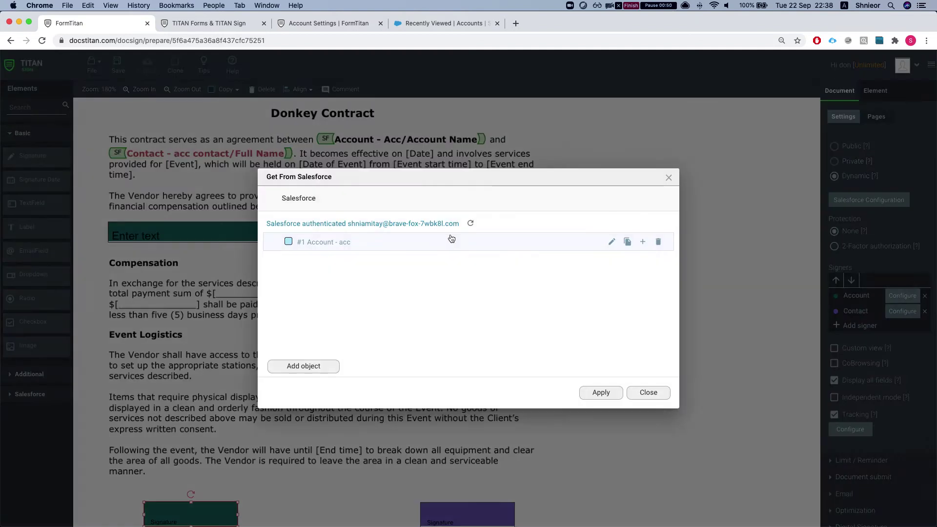
pyautogui.click(612, 240)
pyautogui.click(324, 307)
pyautogui.click(329, 301)
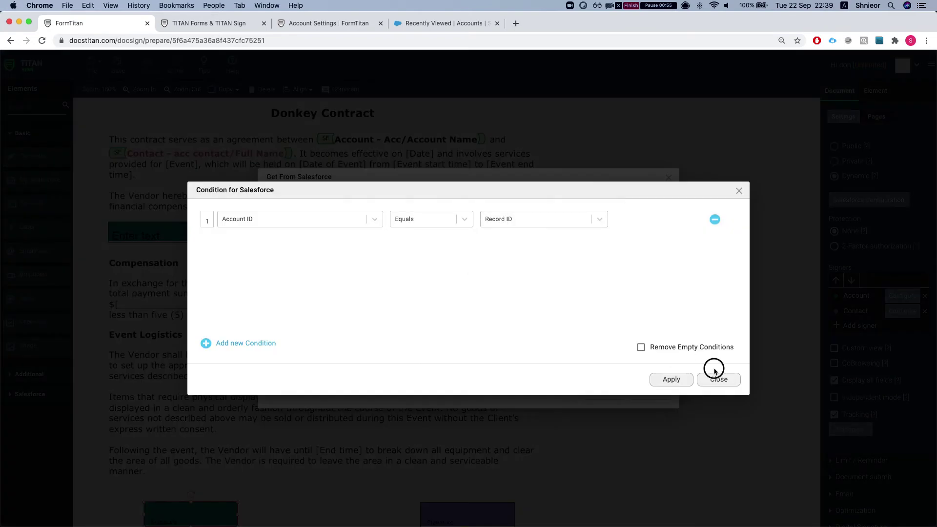
pyautogui.click(715, 372)
pyautogui.click(649, 377)
pyautogui.click(650, 390)
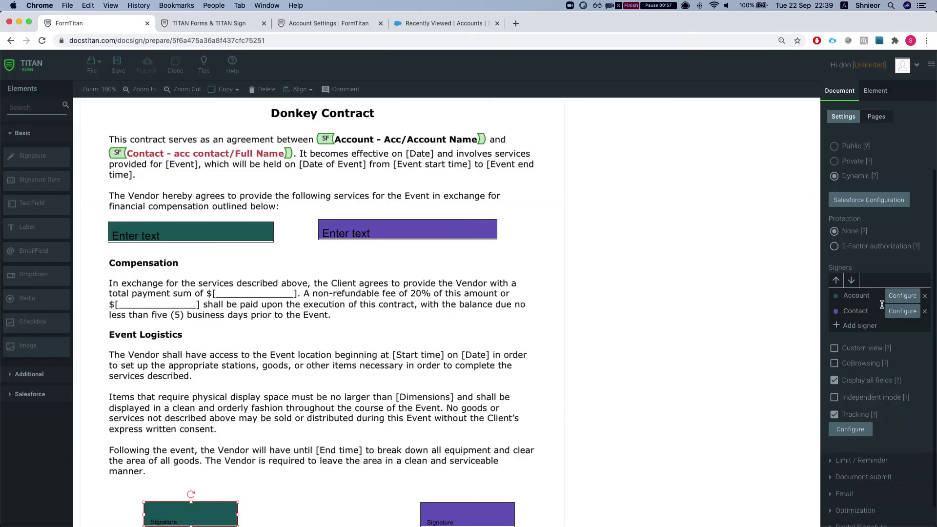
# Examine the Contact signer's Salesforce condition, close its dialogs and look over the text and signature fields in the contract.
pyautogui.click(901, 311)
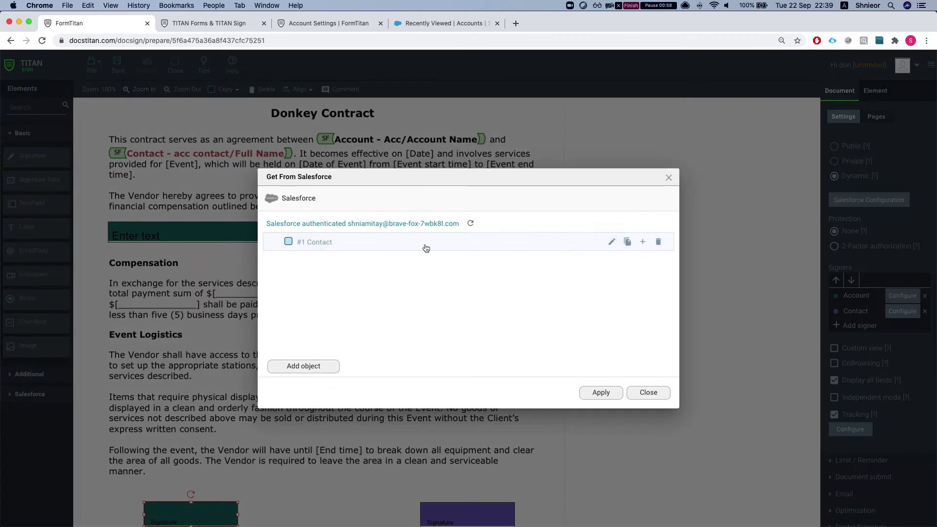
pyautogui.click(612, 242)
pyautogui.click(305, 308)
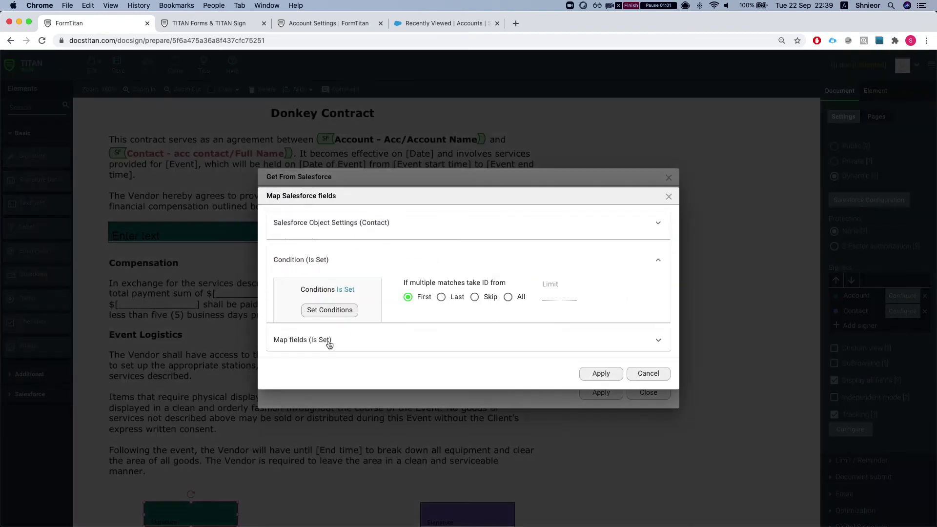
pyautogui.click(325, 302)
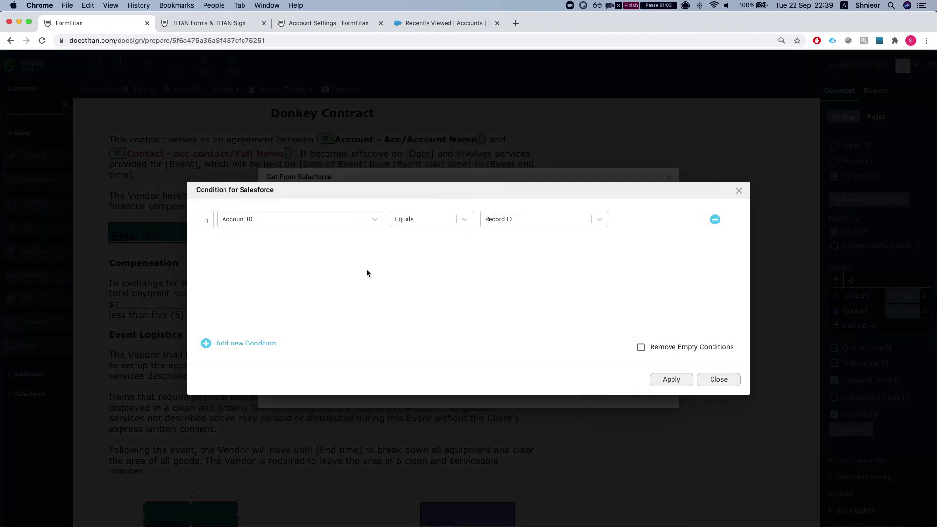
pyautogui.click(724, 380)
pyautogui.click(668, 377)
pyautogui.click(644, 391)
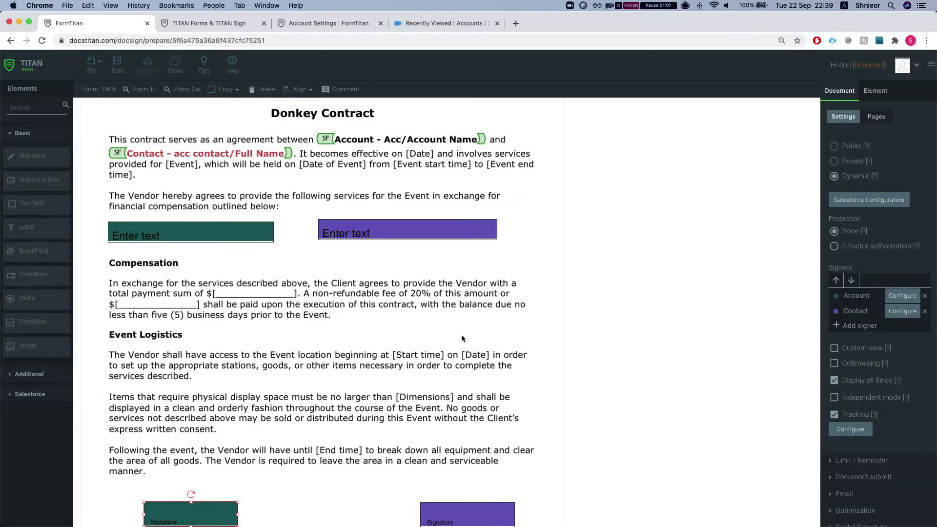
pyautogui.scroll(-1, 464, 335)
pyautogui.scroll(-1, 439, 334)
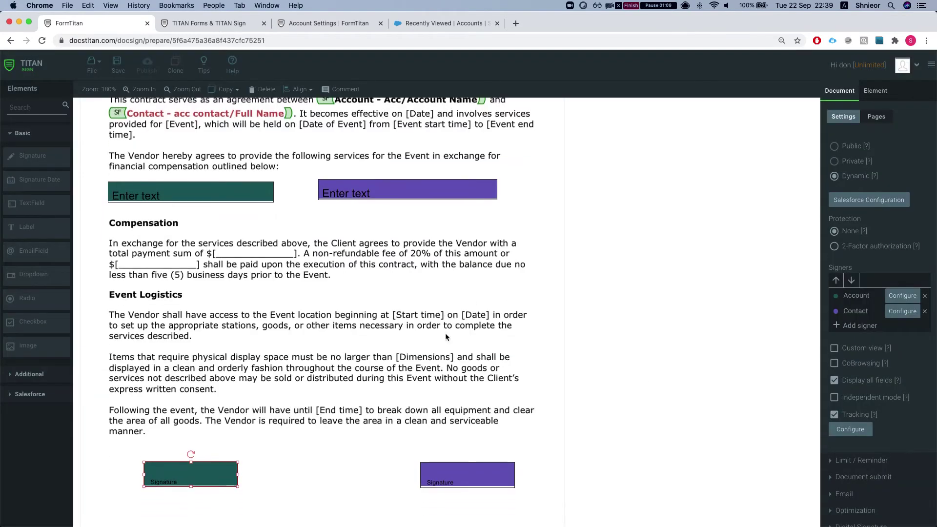
pyautogui.scroll(4, 382, 317)
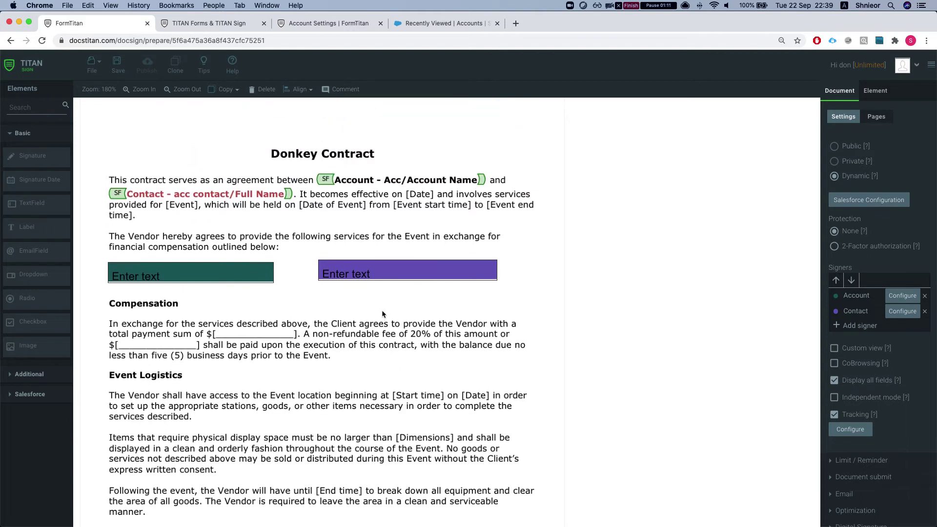
# Add a Textbox element beneath the header of the TITAN Forms & TITAN Sign form and label it "Account Name".
pyautogui.click(242, 24)
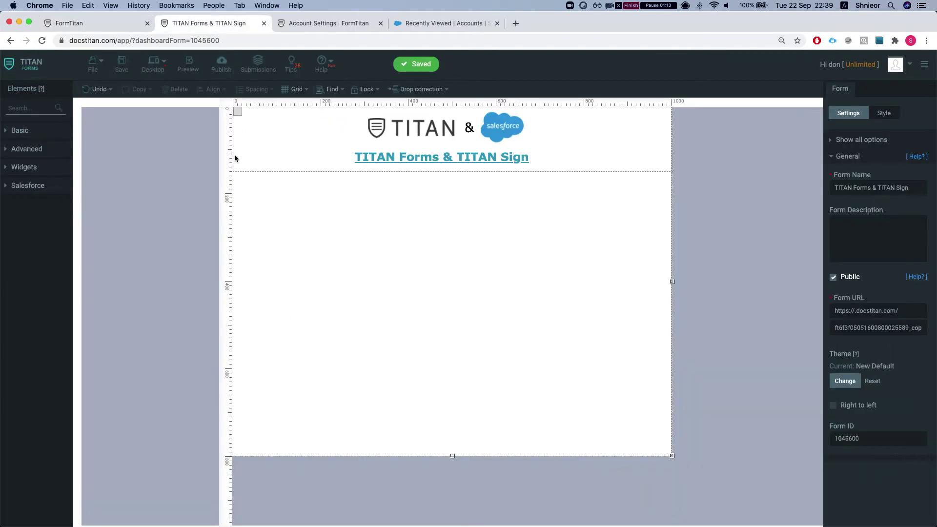
pyautogui.click(34, 107)
pyautogui.write('Text')
pyautogui.moveTo(49, 187); pyautogui.dragTo(417, 213)
pyautogui.doubleClick(398, 203)
pyautogui.write('Account')
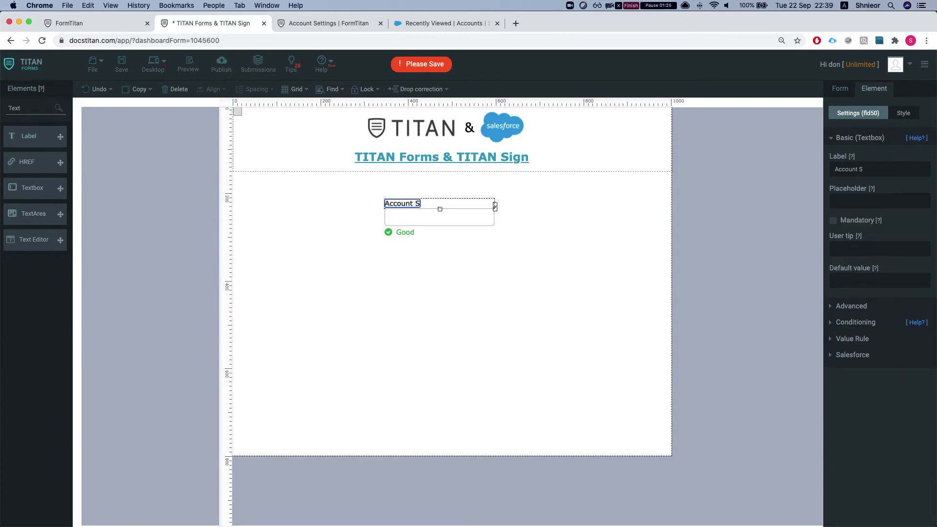
pyautogui.write(' Name')
pyautogui.click(398, 270)
pyautogui.doubleClick(33, 106)
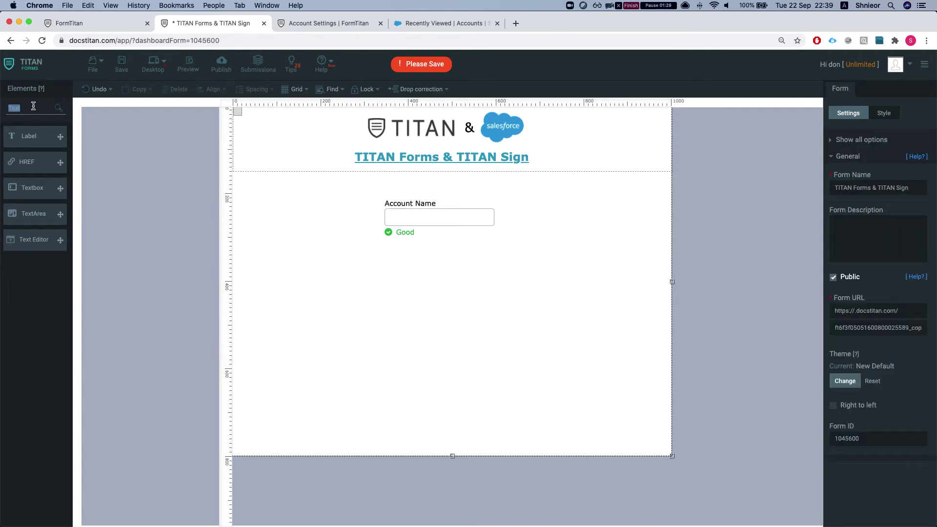
pyautogui.write('texdt')
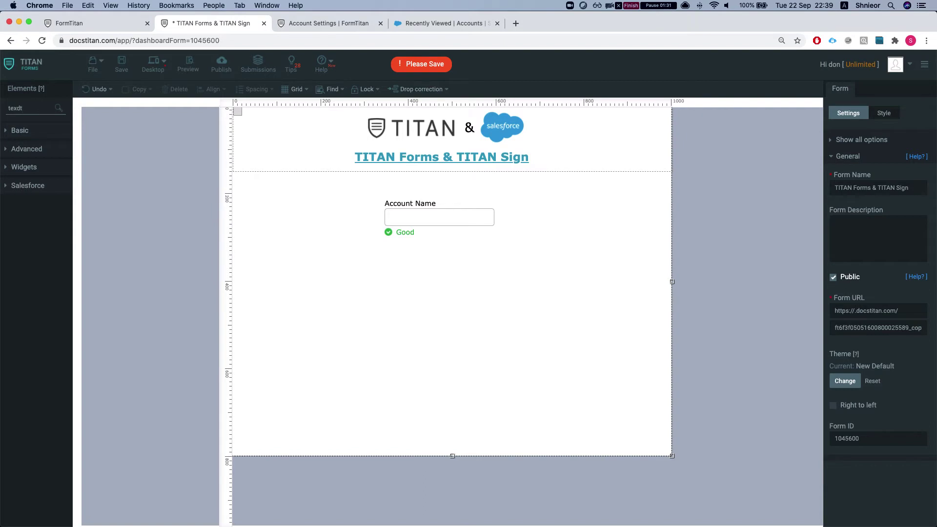
pyautogui.press('BackSpace')
pyautogui.press('BackSpace')
# Copy the Account Name textbox and place two duplicates stacked below the original.
pyautogui.click(408, 211)
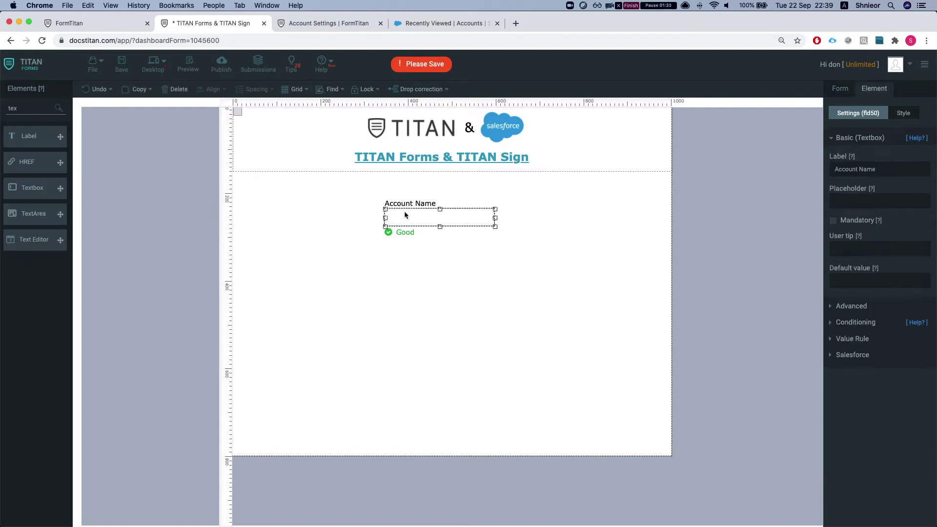
pyautogui.hotkey('ctrl', 'c')
pyautogui.hotkey('ctrl', 'v')
pyautogui.moveTo(426, 242); pyautogui.dragTo(418, 324)
pyautogui.hotkey('ctrl', 'v')
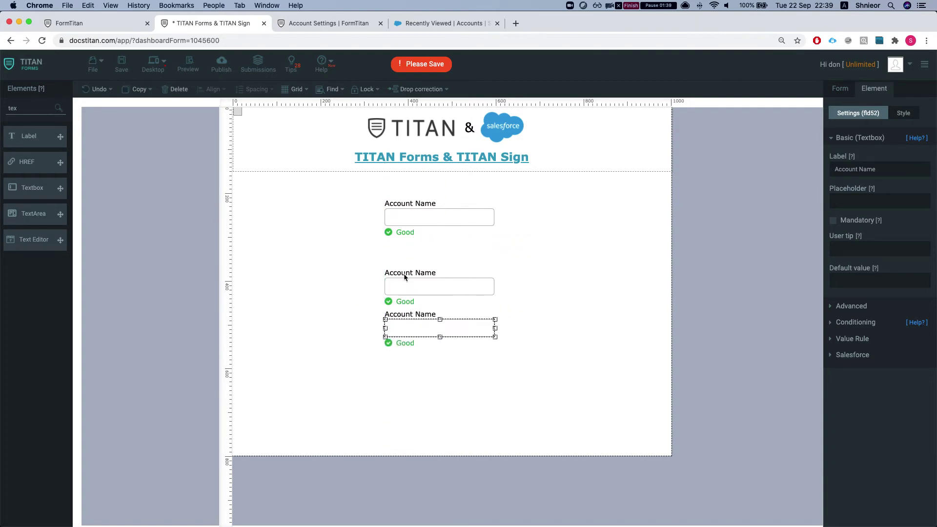
# Move the two duplicate textboxes further down together, leaving room for another field under the original Account Name textbox.
pyautogui.doubleClick(401, 273)
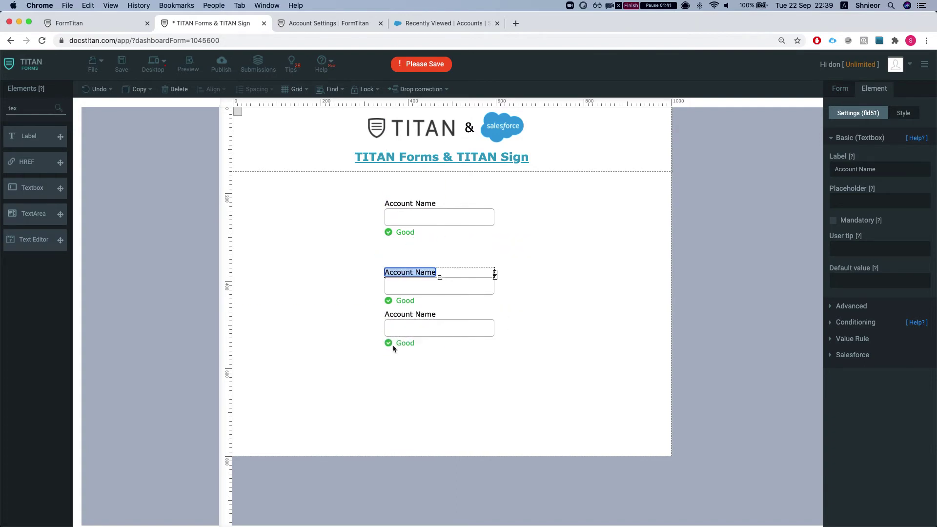
pyautogui.click(108, 157)
pyautogui.moveTo(319, 265); pyautogui.dragTo(444, 348)
pyautogui.moveTo(437, 337); pyautogui.dragTo(435, 361)
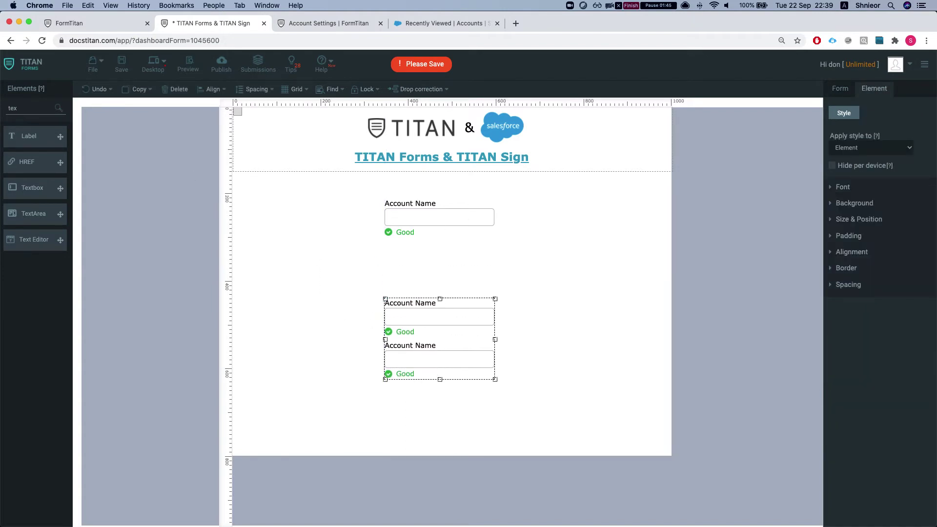
# Find the Email element and place one directly below the first Account Name textbox.
pyautogui.doubleClick(39, 112)
pyautogui.write('email')
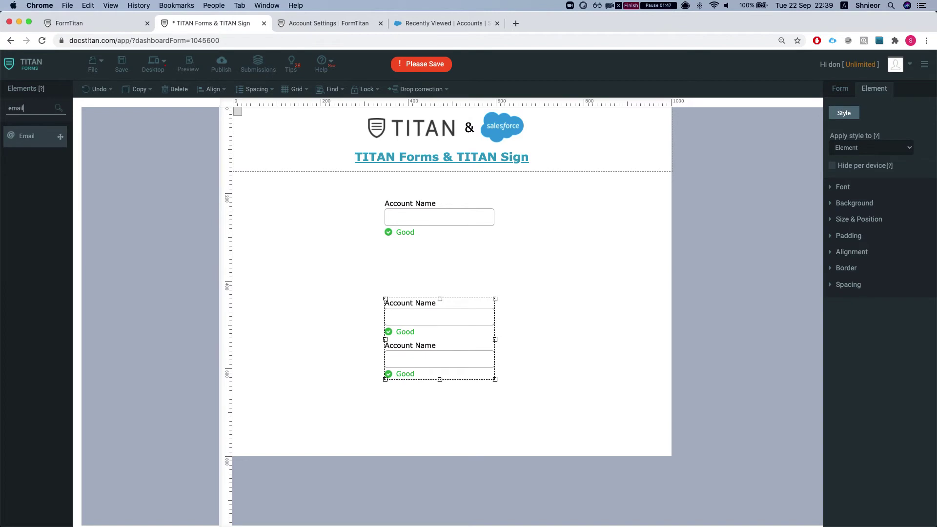
pyautogui.moveTo(31, 140); pyautogui.dragTo(414, 265)
# Relabel the new email field "Account Email".
pyautogui.doubleClick(391, 252)
pyautogui.click(387, 253)
pyautogui.write('Accoutn')
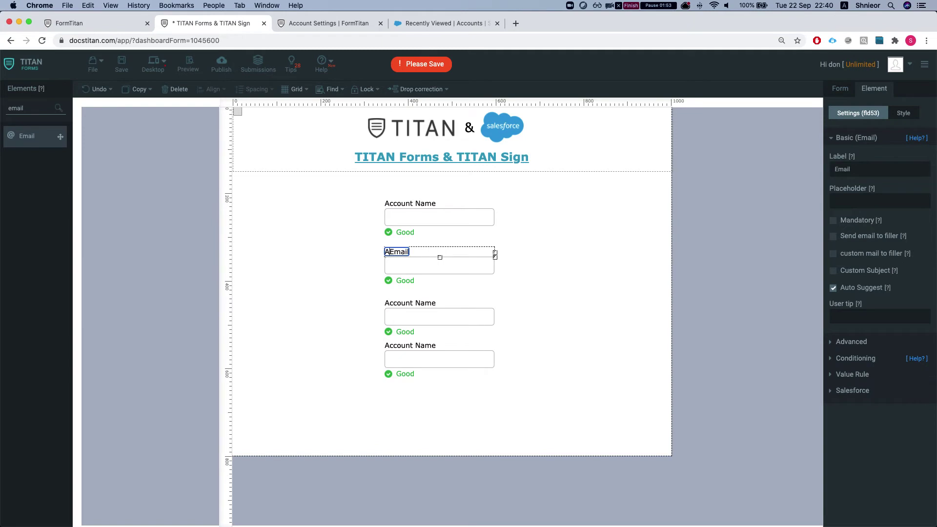
pyautogui.press('BackSpace')
pyautogui.press('BackSpace')
pyautogui.write('mt')
pyautogui.press('BackSpace')
pyautogui.press('BackSpace')
pyautogui.write('nt')
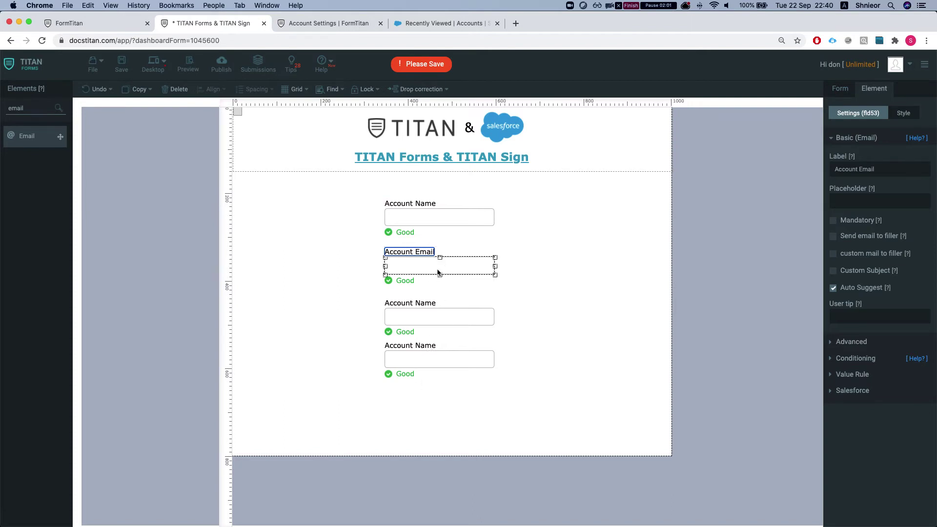
# Duplicate the Account Email field and position the copy beneath the lowest textbox.
pyautogui.press('super+v')
pyautogui.press('super+z')
pyautogui.click(408, 284)
pyautogui.click(412, 268)
pyautogui.moveTo(413, 268); pyautogui.dragTo(409, 398)
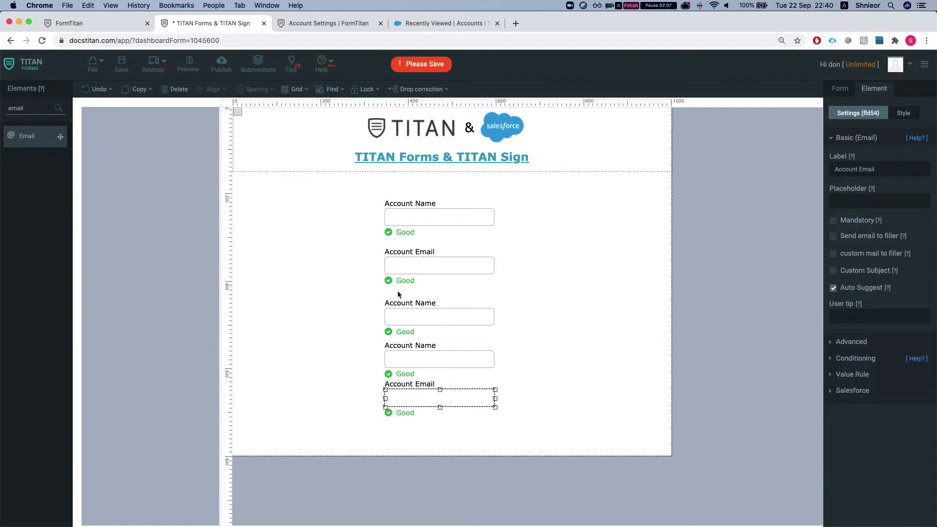
# Relabel the textbox directly below the first Account Email field "Contact FName".
pyautogui.click(398, 303)
pyautogui.click(399, 304)
pyautogui.click(409, 302)
pyautogui.press('super+a')
pyautogui.write('Co')
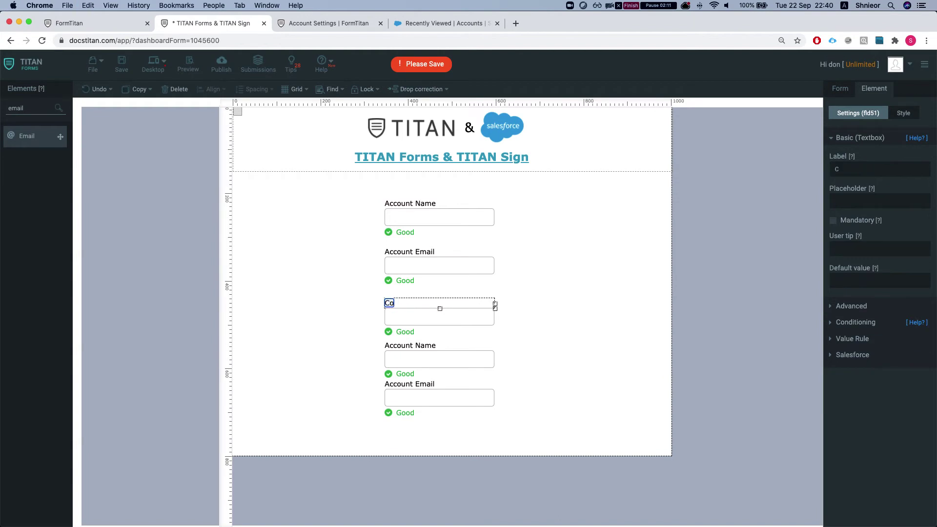
pyautogui.write('ntact FName')
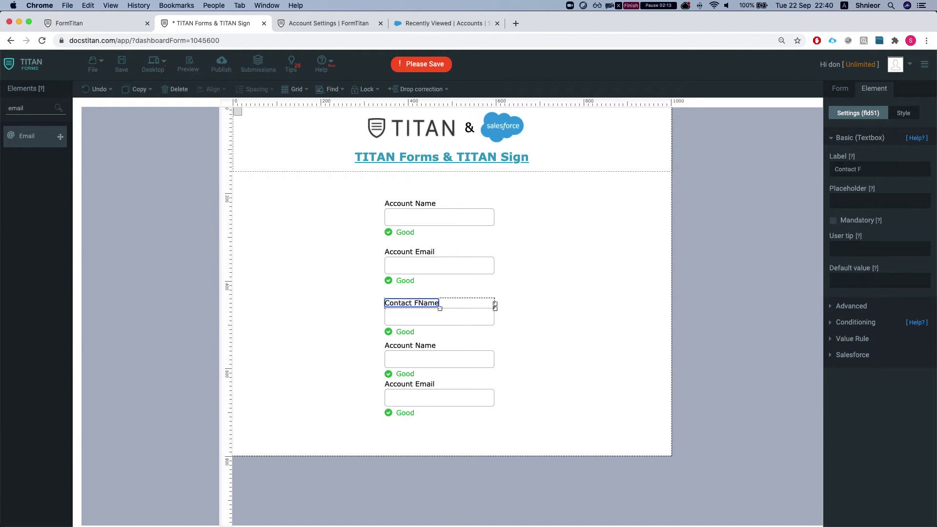
# Relabel the remaining duplicate Account Name textbox "Contact Lname".
pyautogui.click(402, 345)
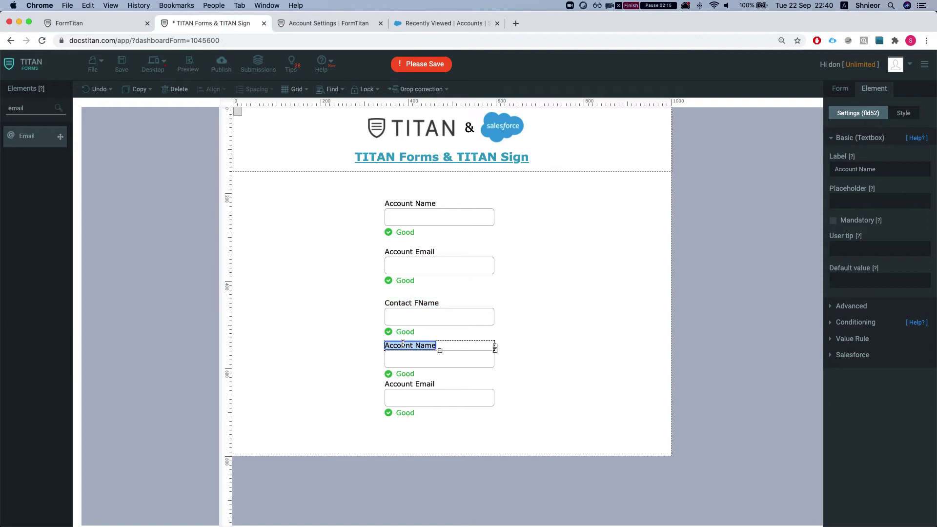
pyautogui.write('Contact')
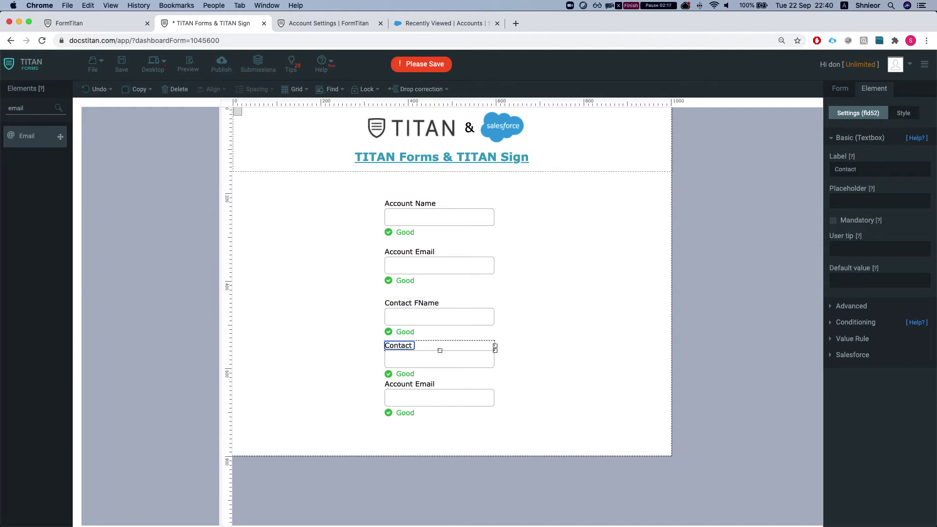
pyautogui.write(' Lname')
# Relabel the lowest email field "Contact email" and move it slightly further below Contact Lname.
pyautogui.click(401, 384)
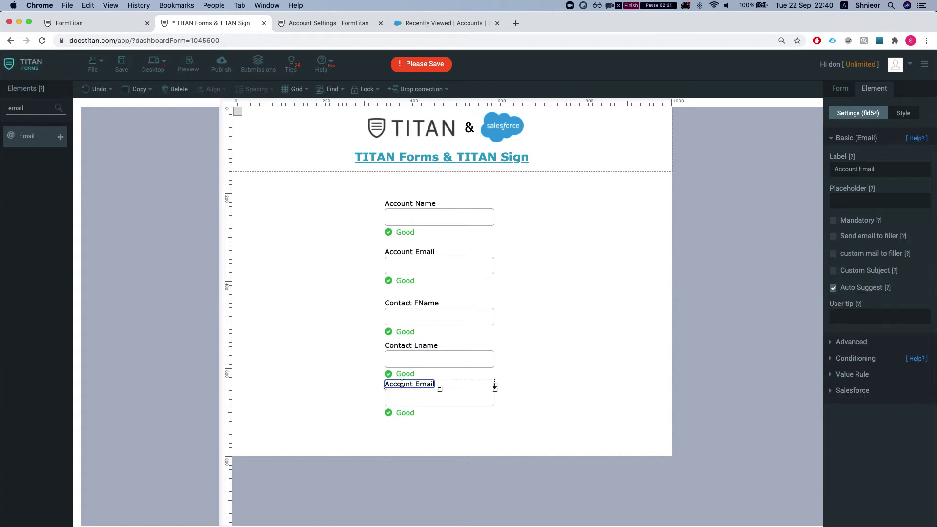
pyautogui.tripleClick(401, 384)
pyautogui.write('Co')
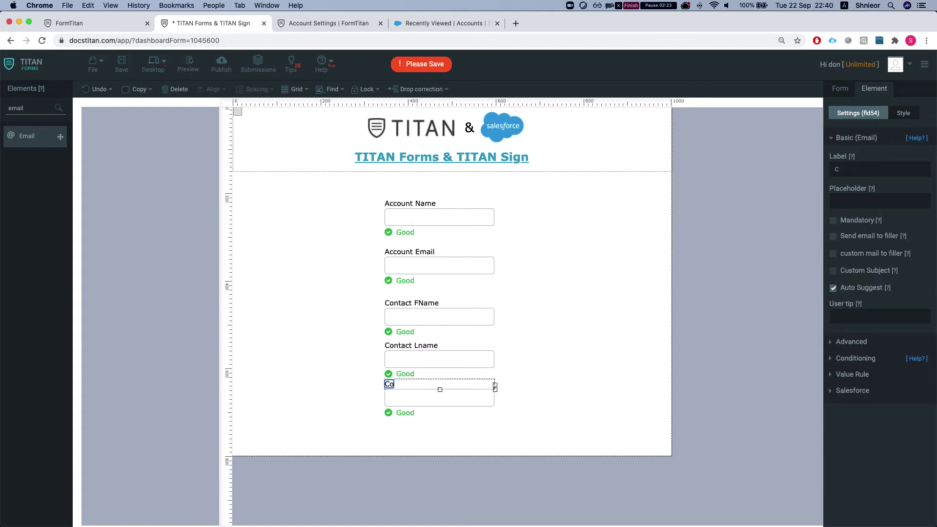
pyautogui.write('ntact email')
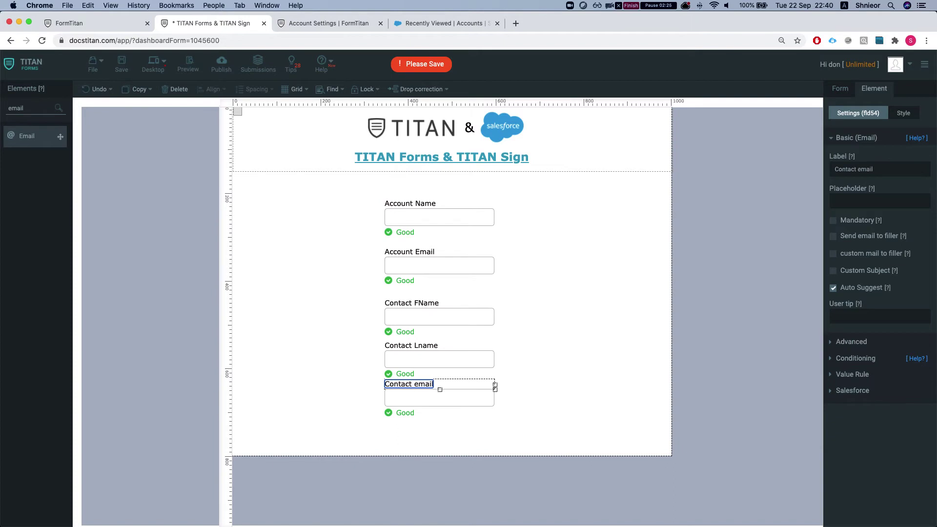
pyautogui.click(520, 394)
pyautogui.moveTo(454, 401); pyautogui.dragTo(449, 406)
pyautogui.click(552, 374)
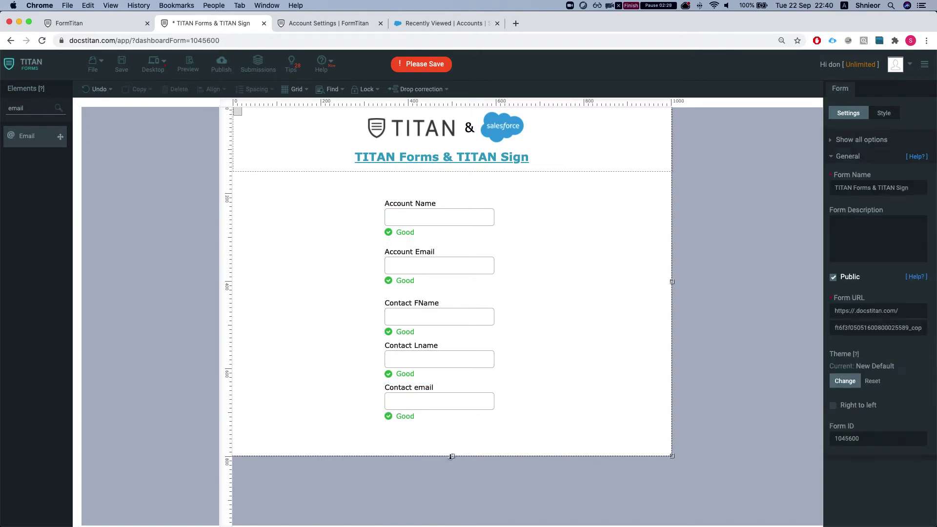
# Extend the form's page area downward and move the three contact fields lower as a group.
pyautogui.moveTo(452, 456); pyautogui.dragTo(452, 516)
pyautogui.moveTo(365, 304); pyautogui.dragTo(435, 421)
pyautogui.click(324, 263)
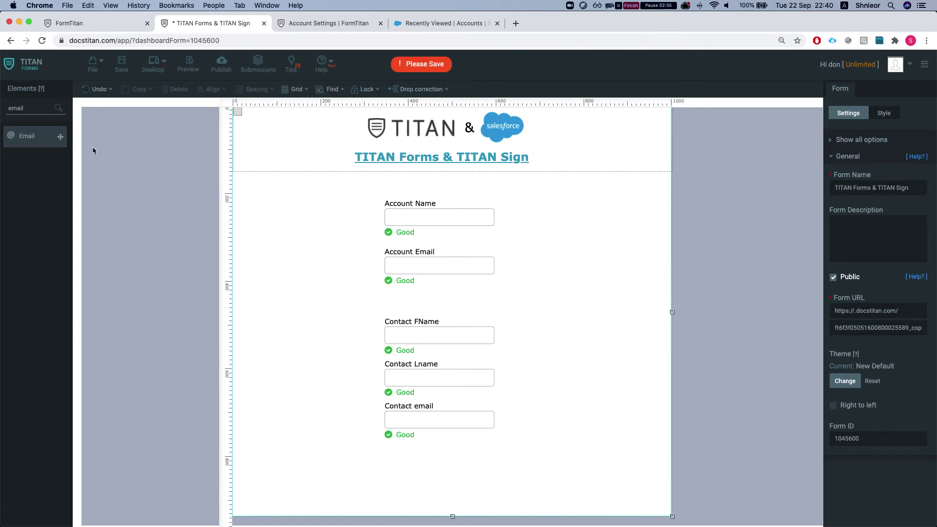
# Add a Hidden element beside the account fields and duplicate it to get two hidden fields.
pyautogui.doubleClick(22, 107)
pyautogui.click(434, 426)
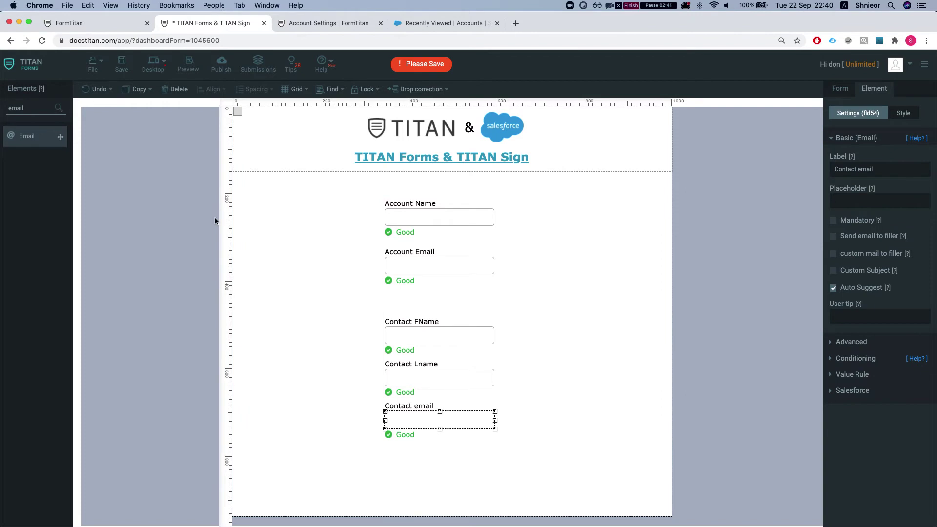
pyautogui.doubleClick(22, 108)
pyautogui.write('hide')
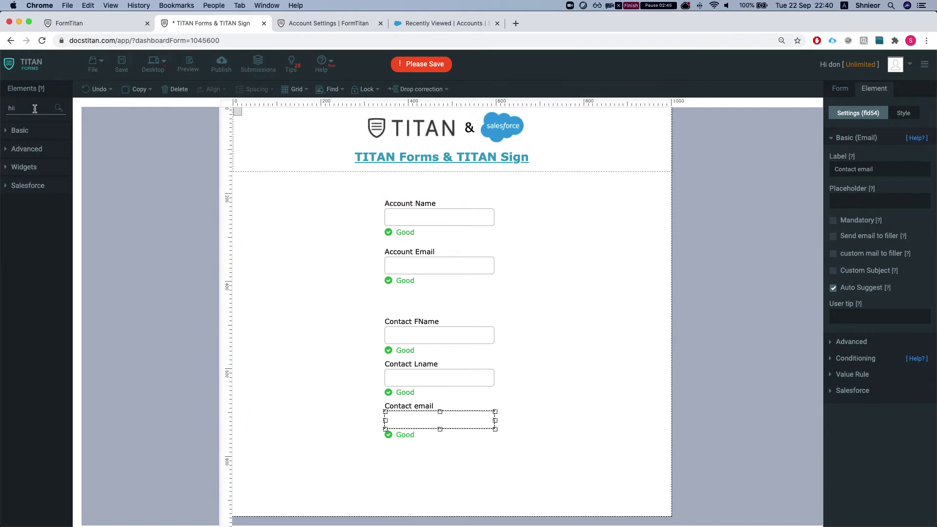
pyautogui.press('BackSpace')
pyautogui.moveTo(27, 136); pyautogui.dragTo(268, 239)
pyautogui.press('super+c')
pyautogui.press('super+v')
# Name the upper hidden field "AccId".
pyautogui.click(256, 203)
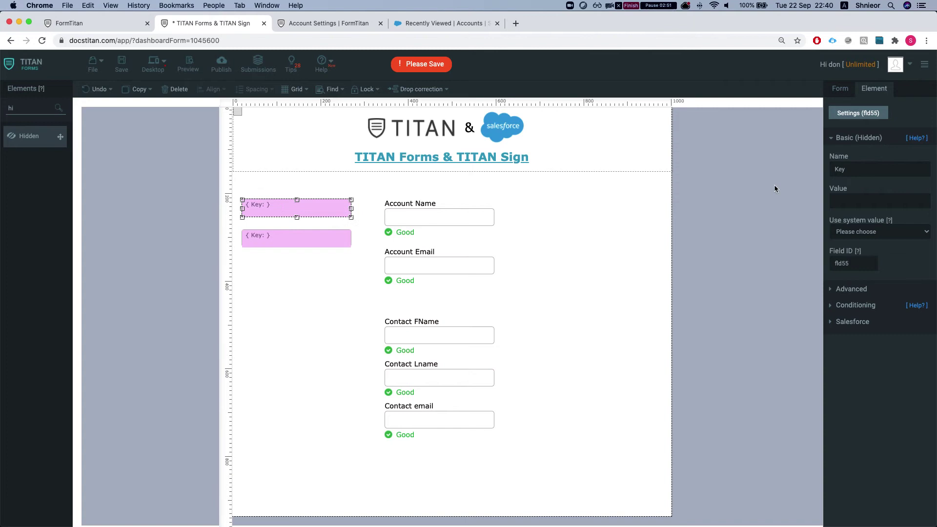
pyautogui.doubleClick(869, 166)
pyautogui.write('AccId')
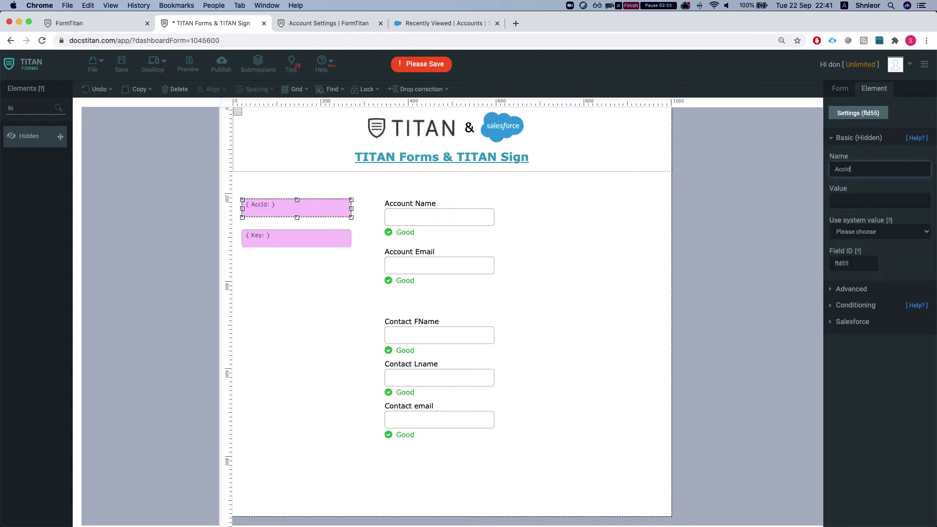
# Name the lower hidden field "ContactId" and move the Account Email field slightly closer to Account Name.
pyautogui.click(288, 232)
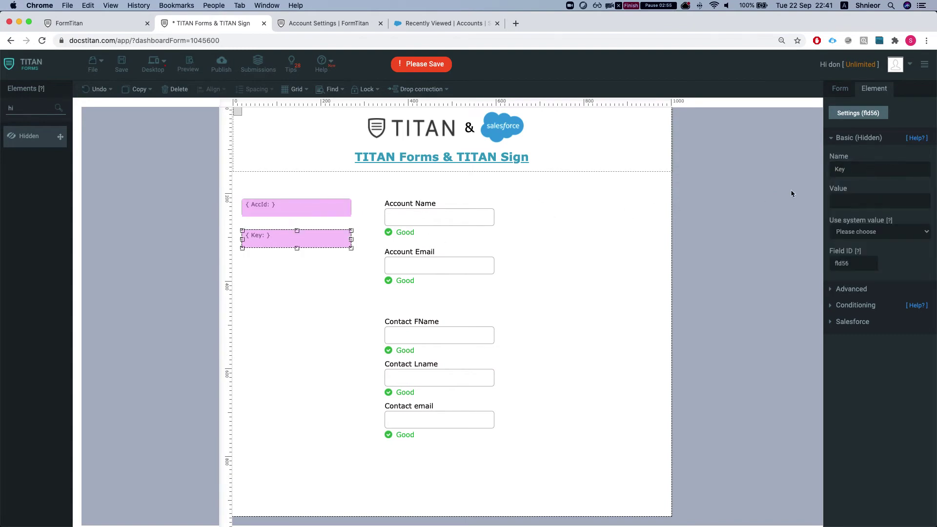
pyautogui.doubleClick(889, 174)
pyautogui.write('C')
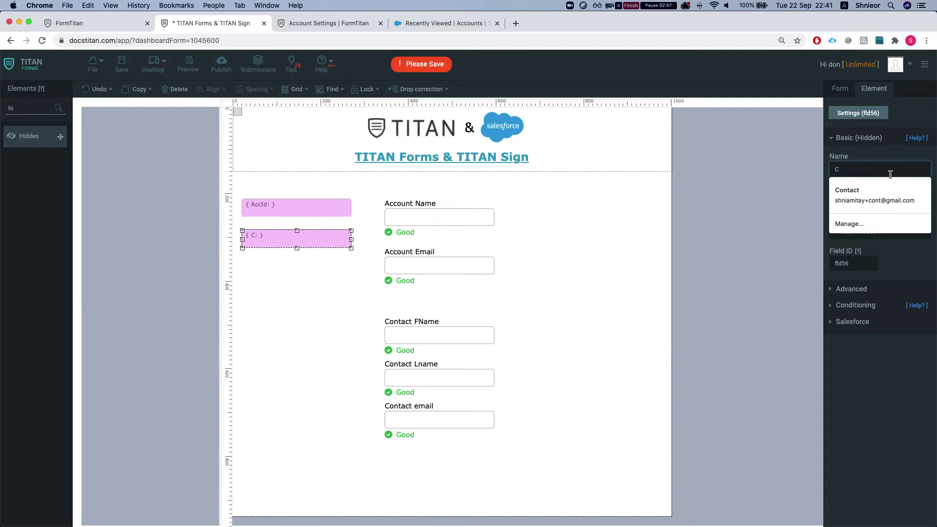
pyautogui.write('ontactId')
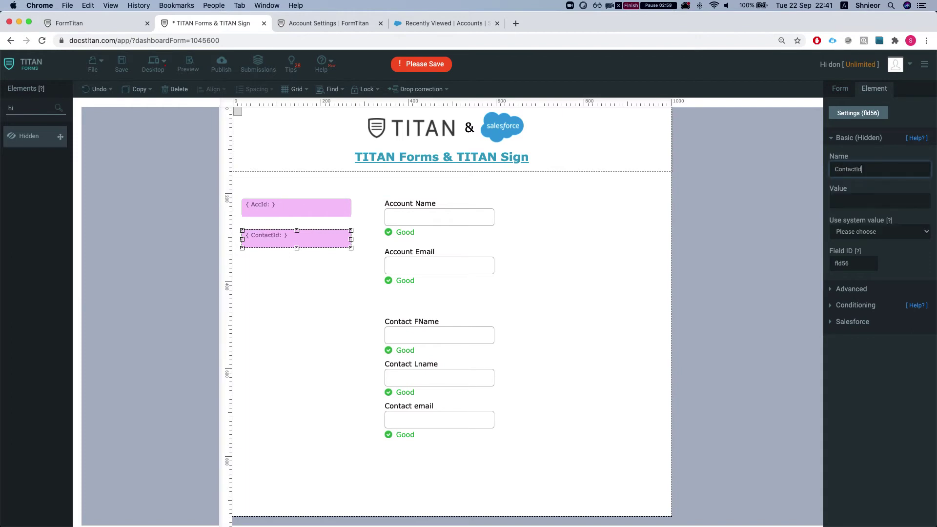
pyautogui.click(599, 251)
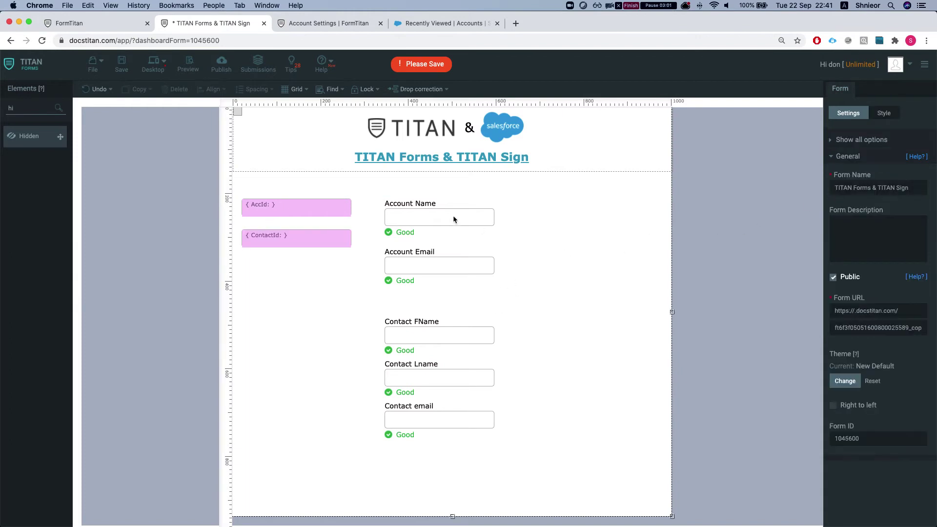
pyautogui.moveTo(422, 254); pyautogui.dragTo(420, 247)
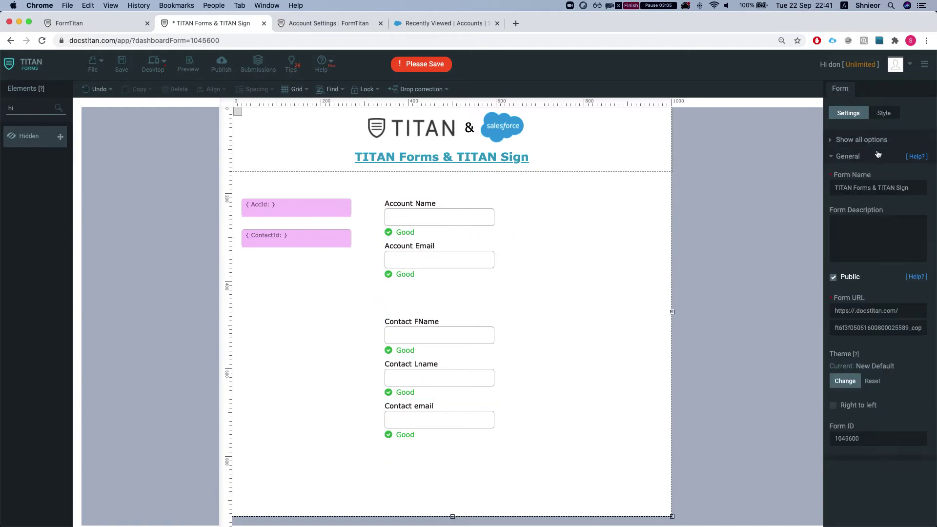
# Edit the form's Push to Salesforce integration and add a mapping object for Account.
pyautogui.click(861, 140)
pyautogui.click(870, 222)
pyautogui.click(859, 209)
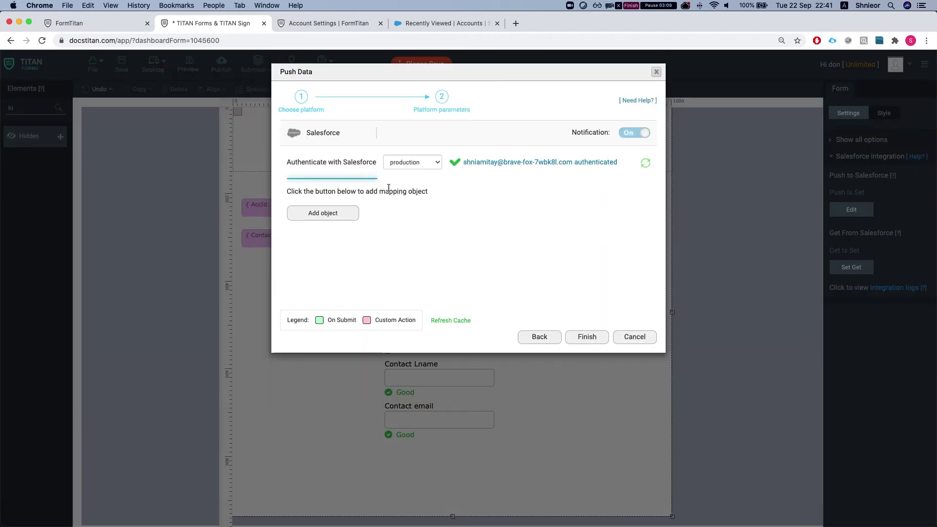
pyautogui.click(325, 213)
pyautogui.click(337, 128)
pyautogui.write('acc')
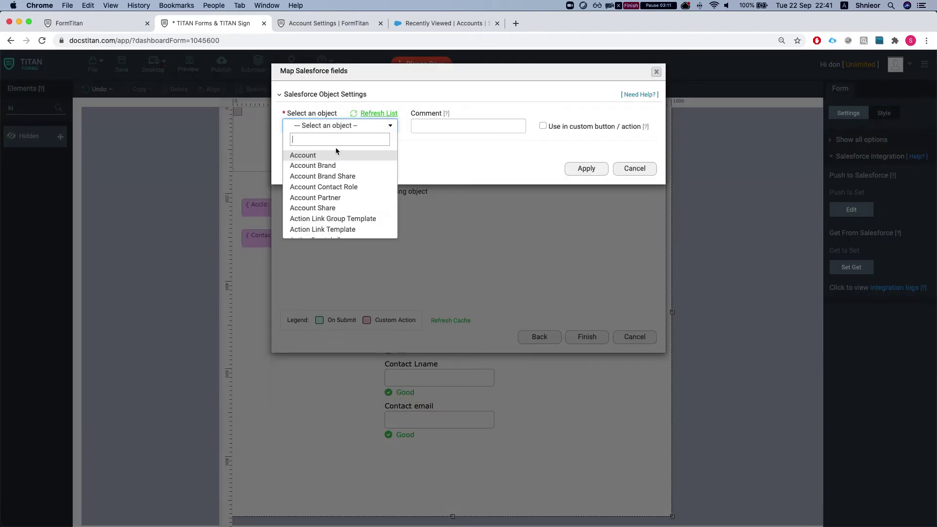
pyautogui.click(340, 153)
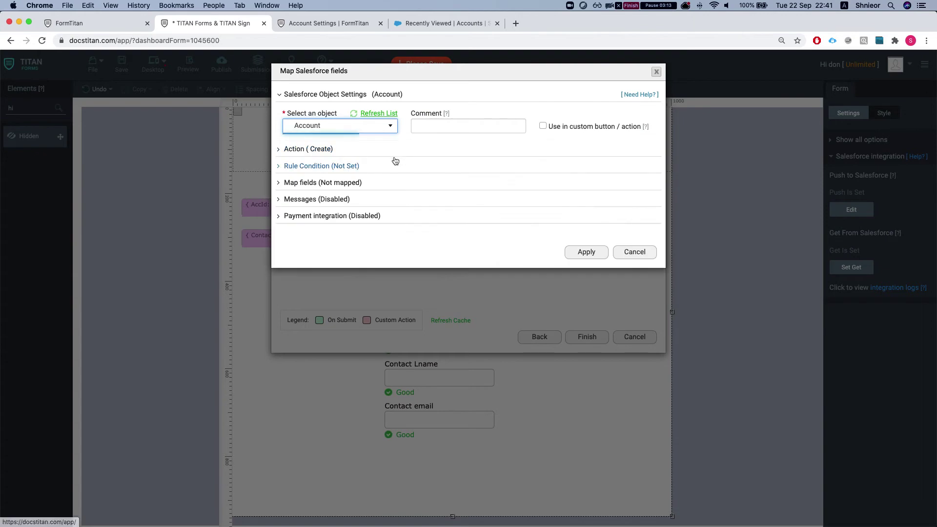
# Keep the Account object's action as Create and map Salesforce Account Name to the form's Account Name field.
pyautogui.click(316, 150)
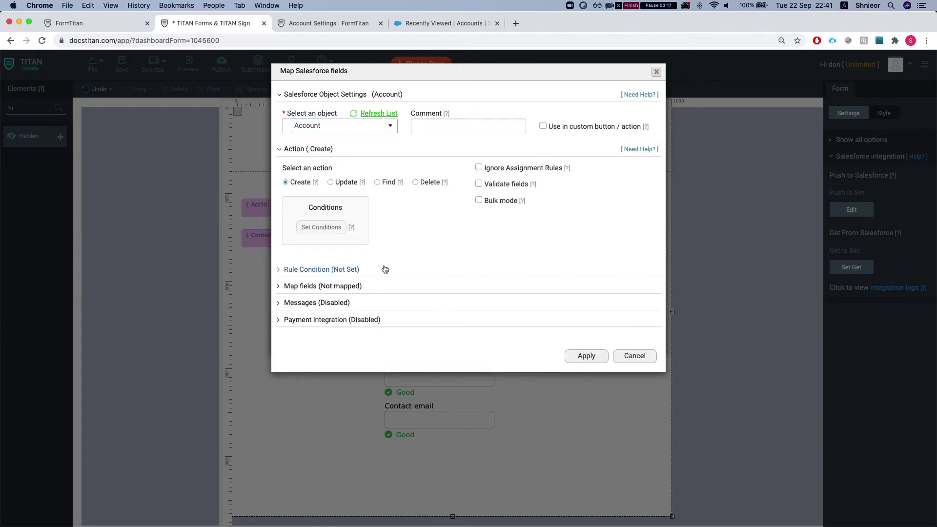
pyautogui.click(337, 285)
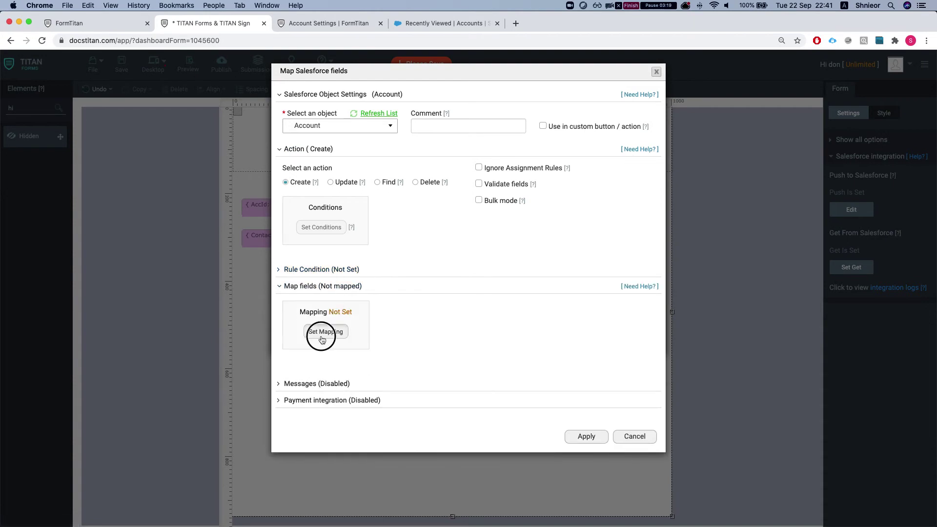
pyautogui.click(324, 331)
pyautogui.click(341, 159)
pyautogui.write('acc')
pyautogui.click(363, 189)
# Map the Salesforce Email (Email__c) field to the form's Account Email field and apply the Account mapping.
pyautogui.click(263, 117)
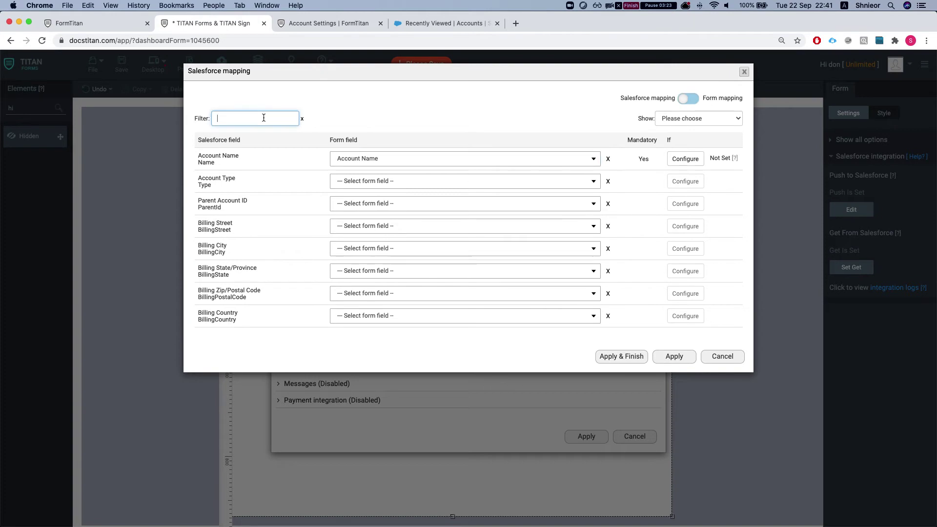
pyautogui.write('email')
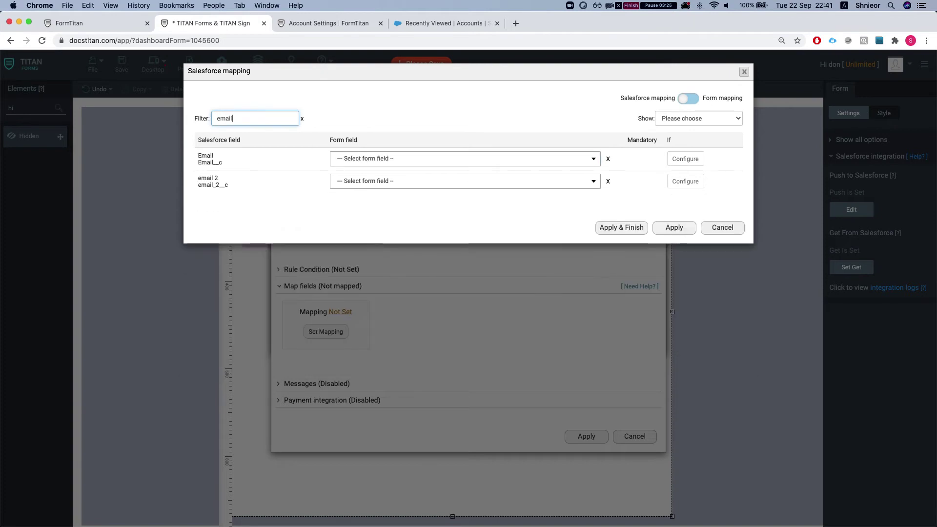
pyautogui.click(387, 160)
pyautogui.write('email')
pyautogui.press('Return')
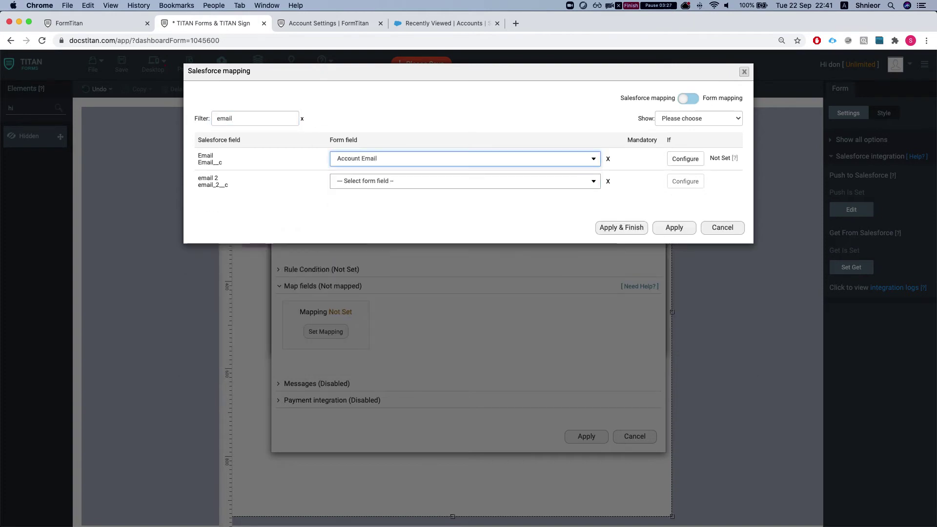
pyautogui.click(601, 230)
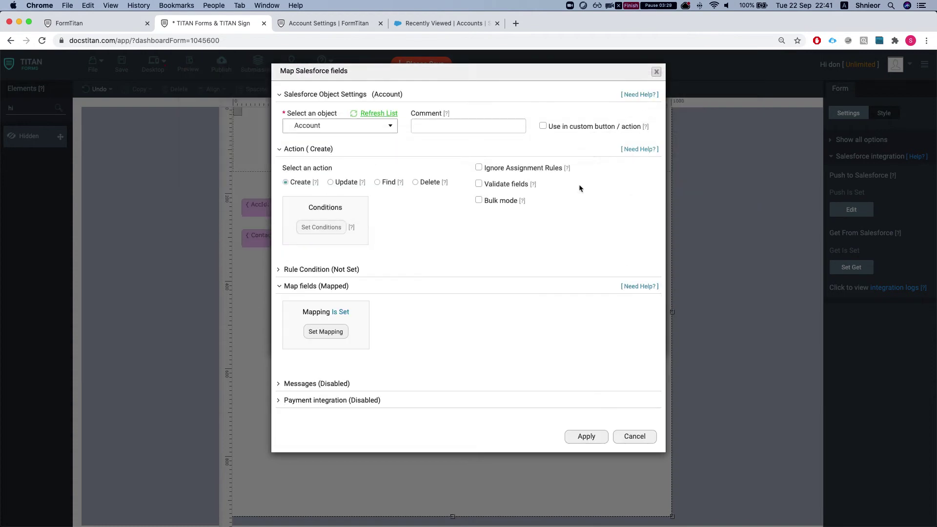
# Enable the Account object for use in a custom button or action, comment it "Create the acc", and apply.
pyautogui.click(515, 130)
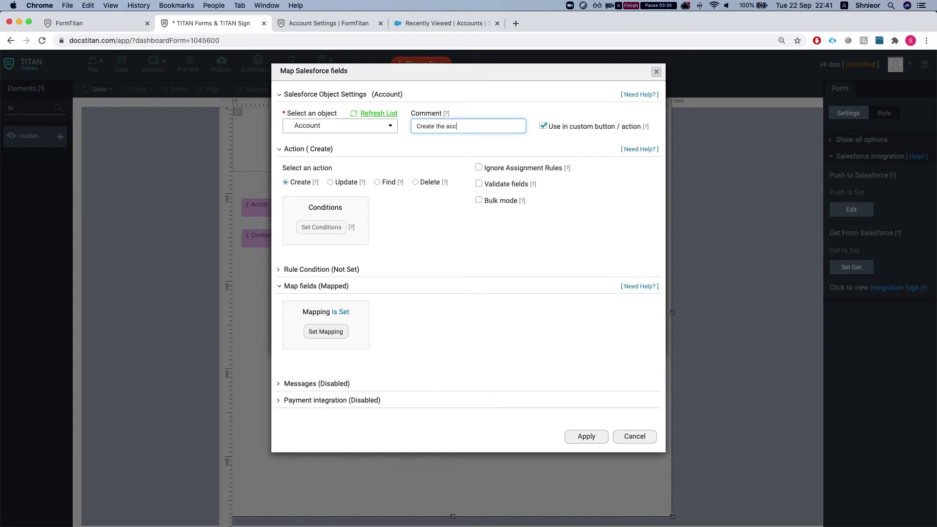
pyautogui.click(586, 438)
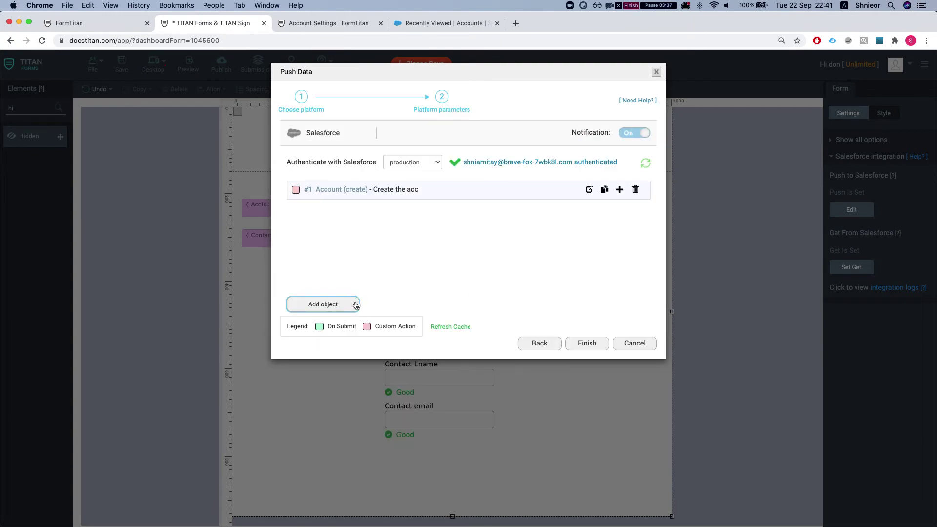
# Add a second mapping object for Contact with the comment "create the contact".
pyautogui.click(323, 304)
pyautogui.click(324, 128)
pyautogui.write('contact')
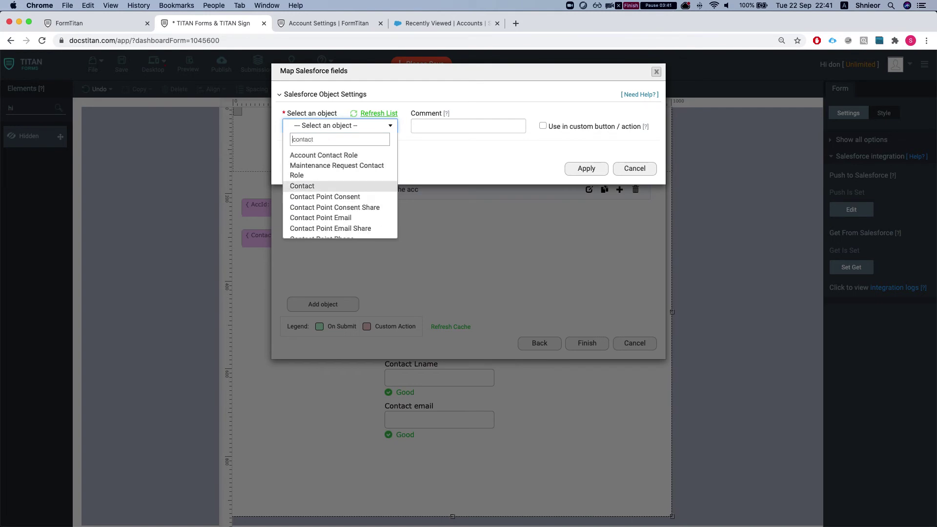
pyautogui.click(302, 186)
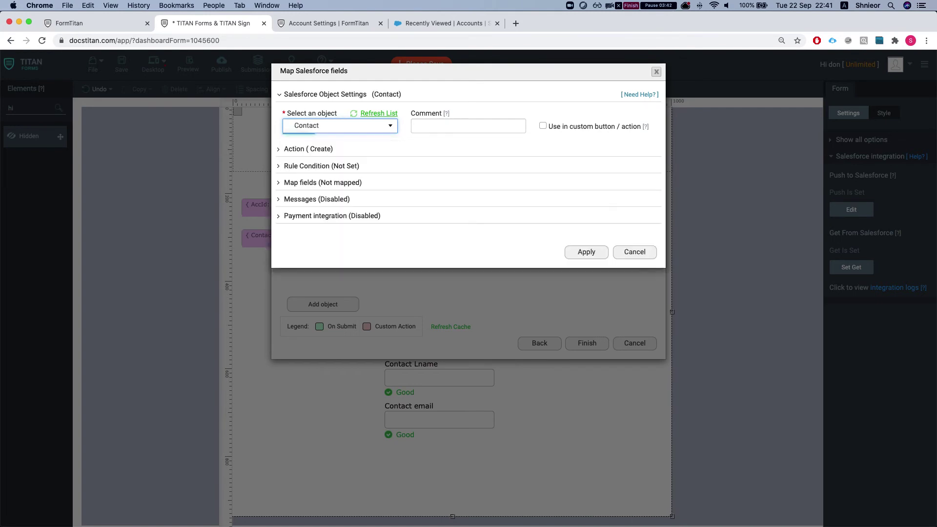
pyautogui.click(479, 124)
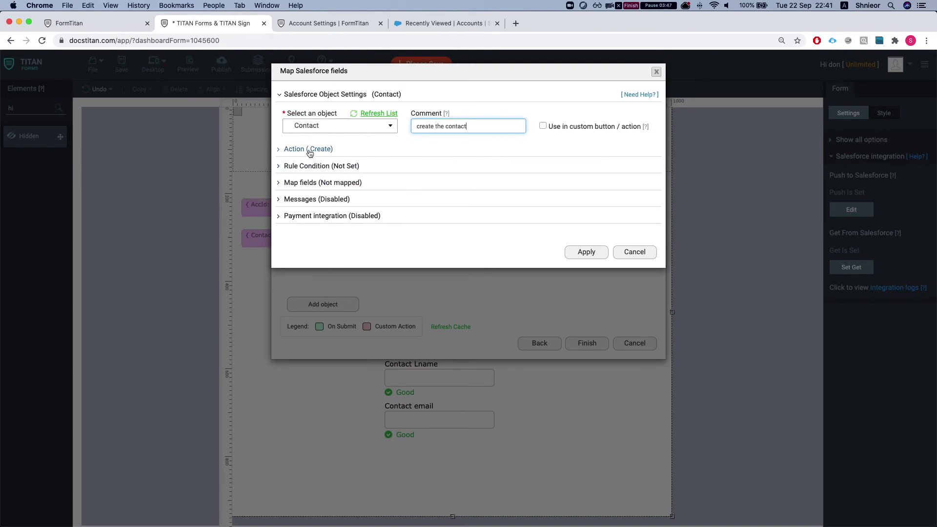
# Open the Contact object's field mapping and filter the form field choices for Account ID by "acc".
pyautogui.click(306, 183)
pyautogui.click(325, 227)
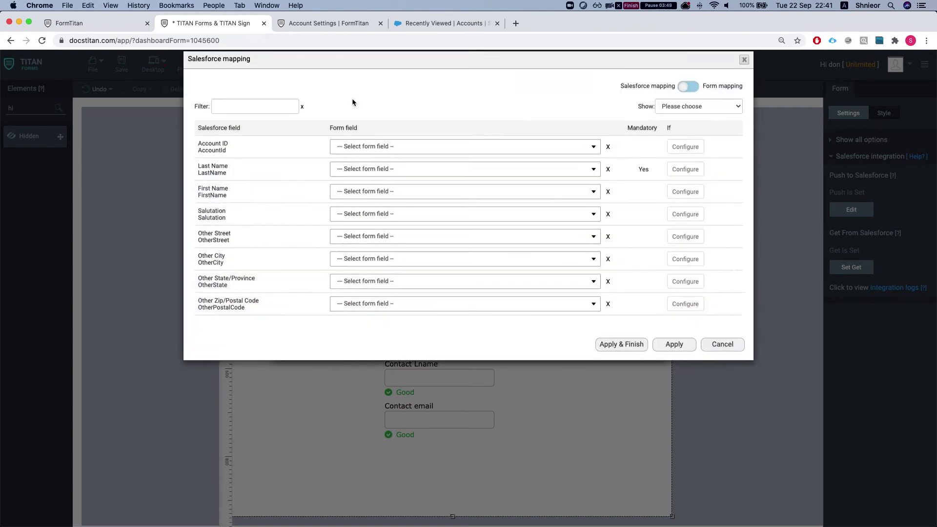
pyautogui.click(356, 159)
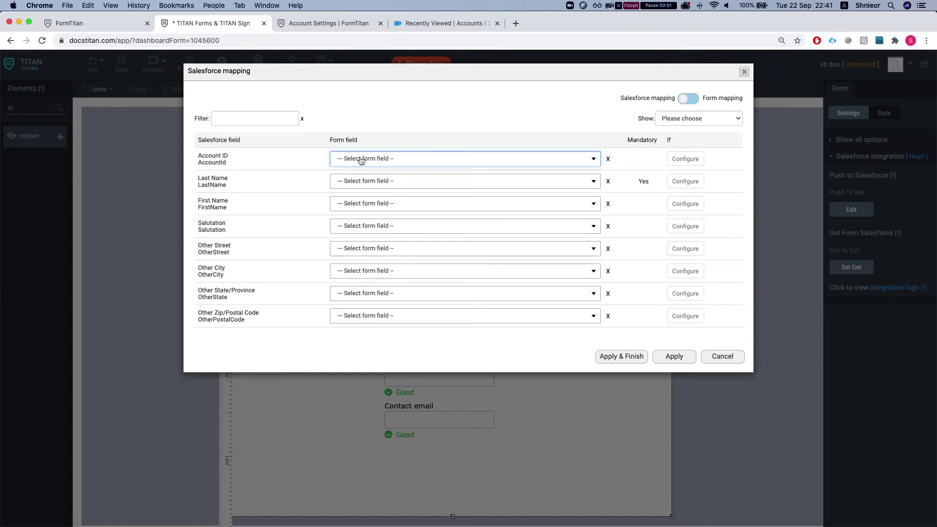
pyautogui.write('acc')
pyautogui.doubleClick(370, 172)
pyautogui.press('BackSpace')
pyautogui.write('contac')
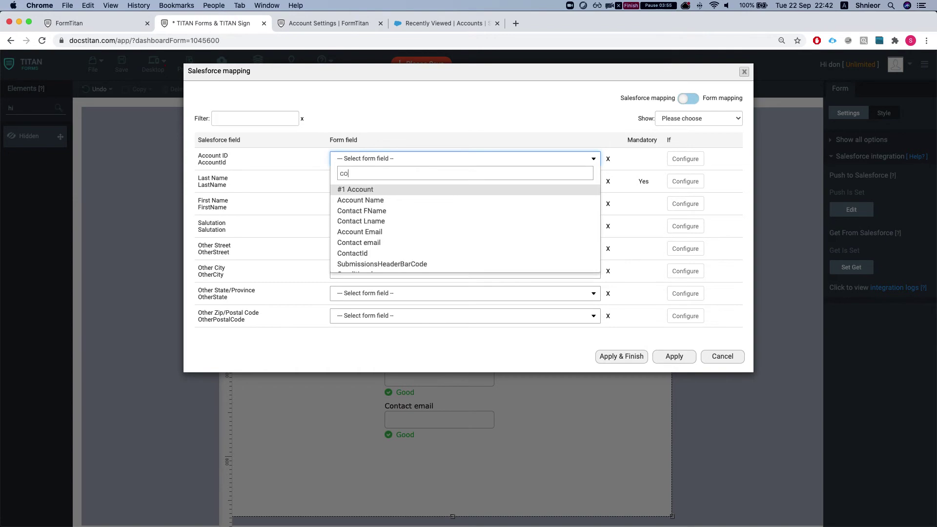
pyautogui.press('Down')
pyautogui.press('Down')
pyautogui.press('Down')
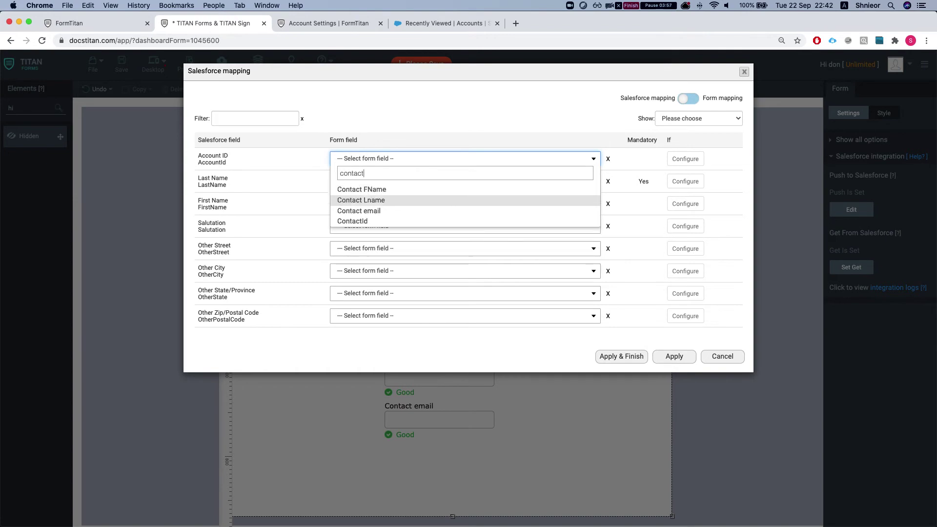
pyautogui.press('Up')
pyautogui.press('Down')
pyautogui.press('Up')
pyautogui.press('Down')
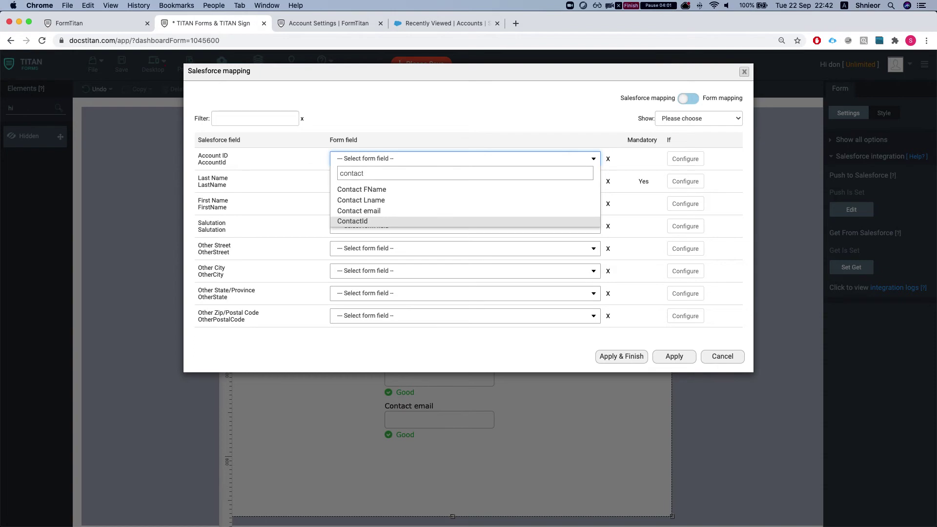
pyautogui.press('Up')
pyautogui.press('Up')
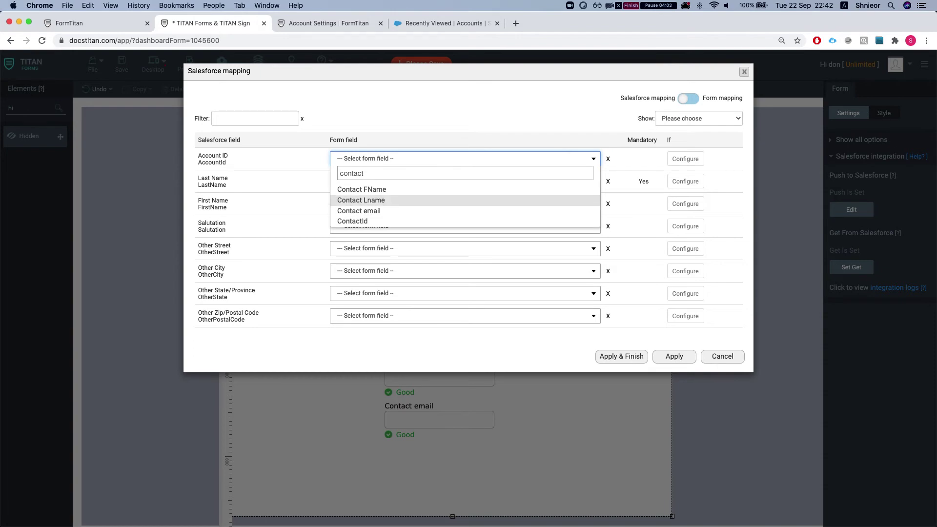
# Cancel the Contact field mapping and discard the separate top-level Contact object.
pyautogui.write('ac')
pyautogui.hotkey('ctrl', 'a')
pyautogui.write('acc')
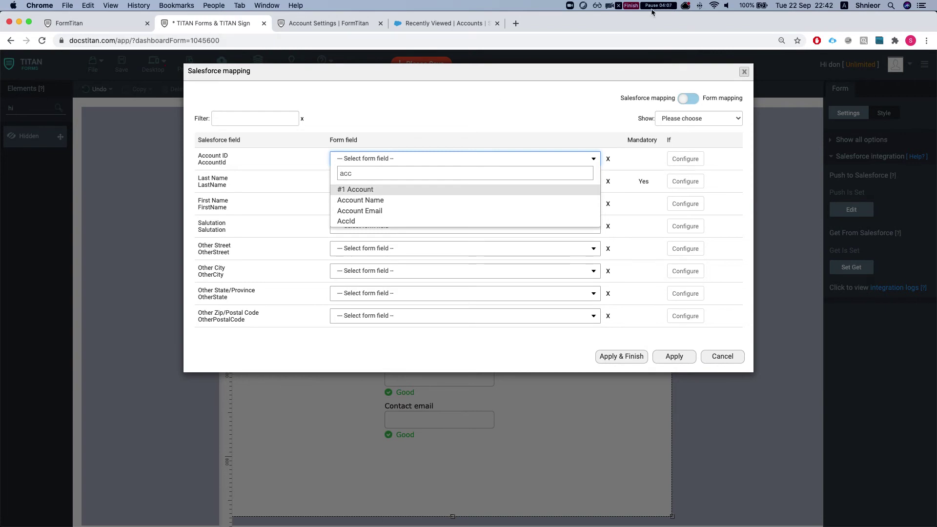
pyautogui.press('BackSpace')
pyautogui.press('BackSpace')
pyautogui.press('BackSpace')
pyautogui.click(721, 356)
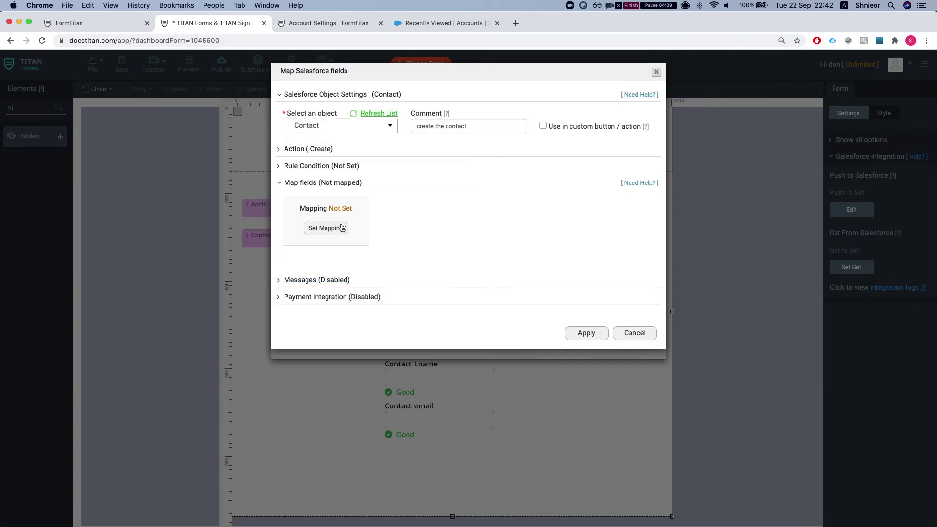
pyautogui.click(634, 336)
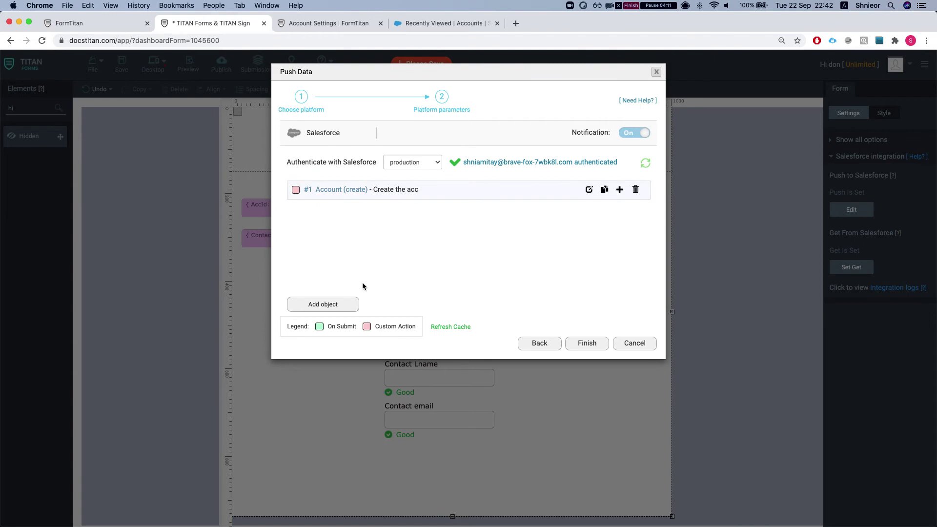
# Add a Contact object nested under the Account object, with the comment "create the contact".
pyautogui.click(619, 189)
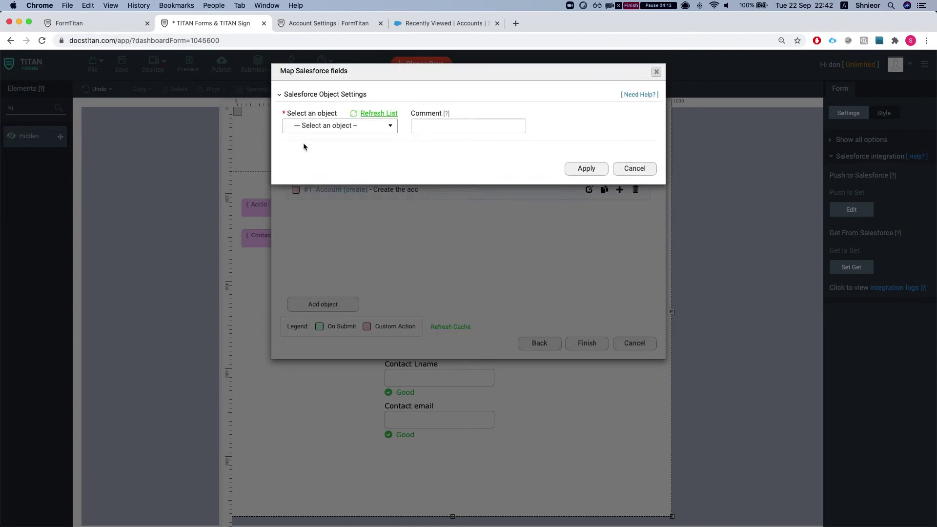
pyautogui.click(343, 128)
pyautogui.write('cotn')
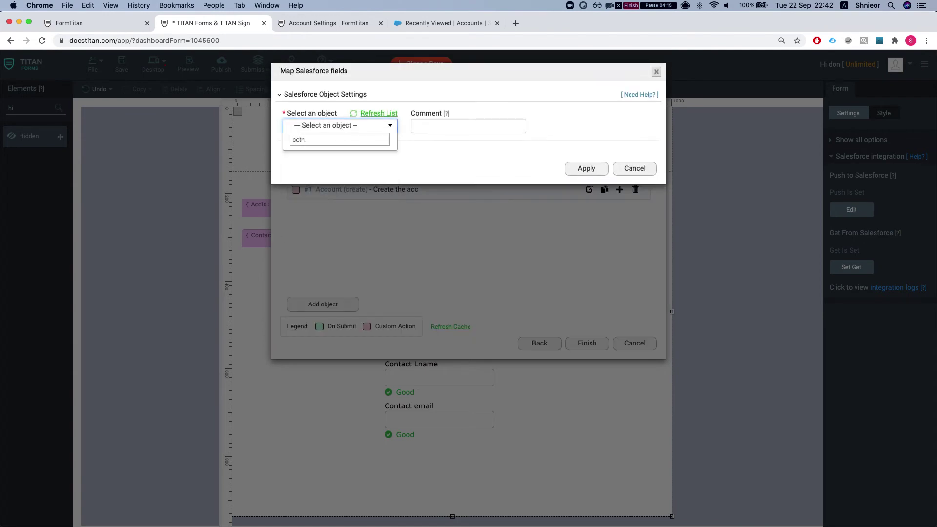
pyautogui.press('BackSpace')
pyautogui.press('BackSpace')
pyautogui.write('mn')
pyautogui.press('BackSpace')
pyautogui.press('BackSpace')
pyautogui.write('ntact')
pyautogui.press('Down')
pyautogui.press('Down')
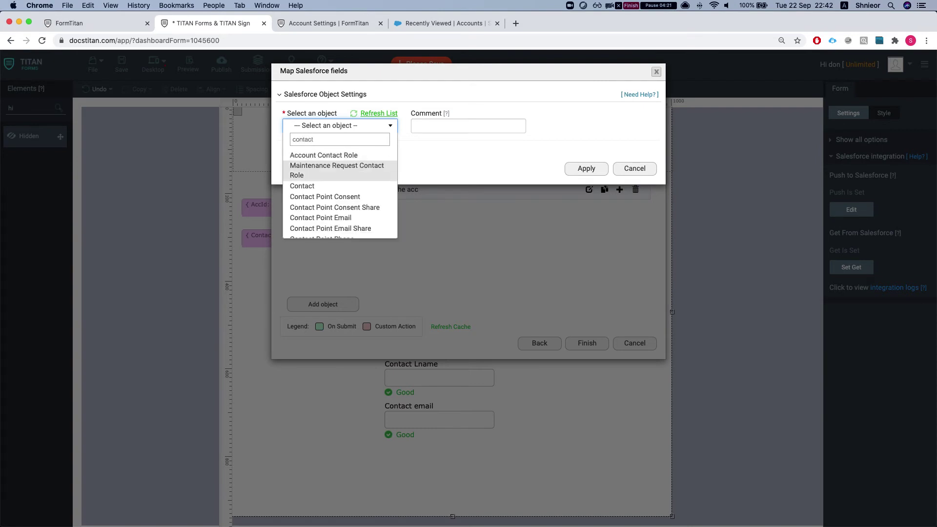
pyautogui.press('Return')
pyautogui.click(448, 128)
pyautogui.write('create he contact')
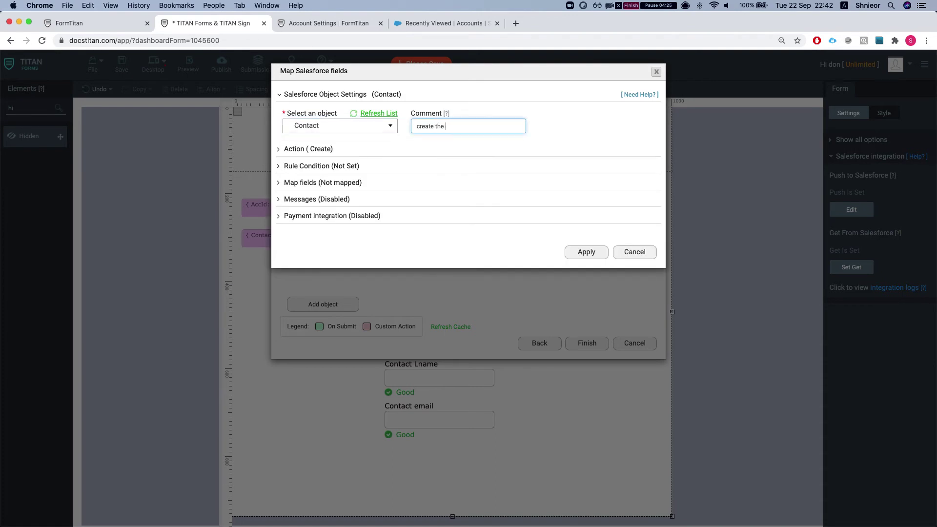
# Open the nested Contact's field mapping and map Last Name to the Contact Lname form field.
pyautogui.click(341, 182)
pyautogui.click(327, 223)
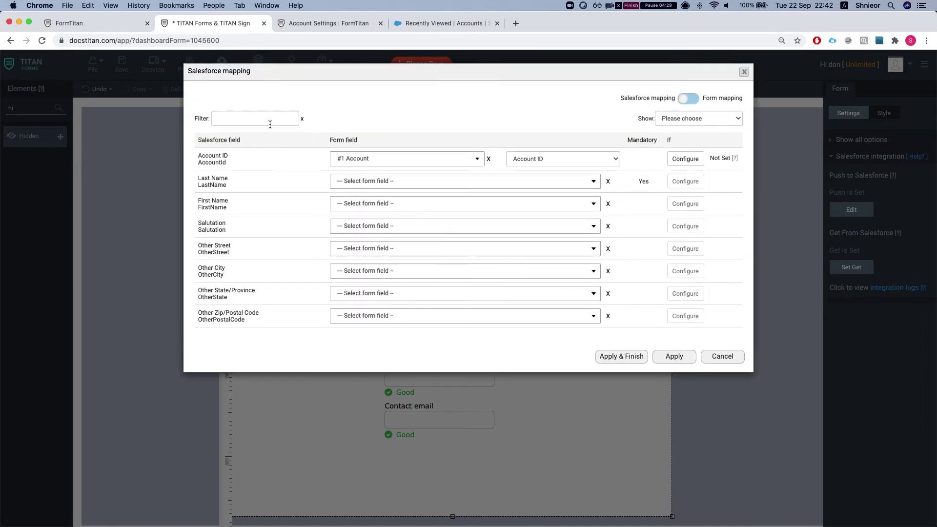
pyautogui.scroll(-1, 342, 171)
pyautogui.click(232, 119)
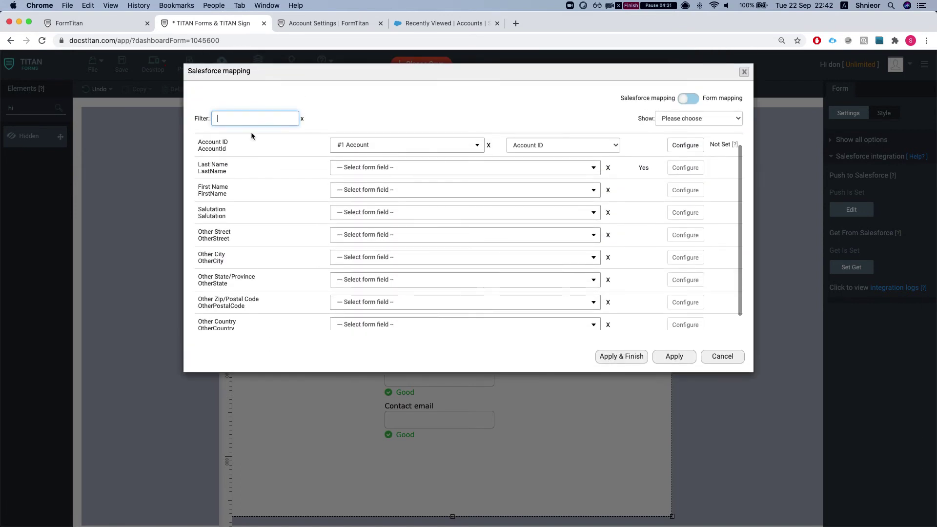
pyautogui.click(370, 171)
pyautogui.write('last')
pyautogui.press('BackSpace')
pyautogui.press('BackSpace')
pyautogui.press('BackSpace')
pyautogui.press('BackSpace')
pyautogui.write('lnam')
pyautogui.press('Return')
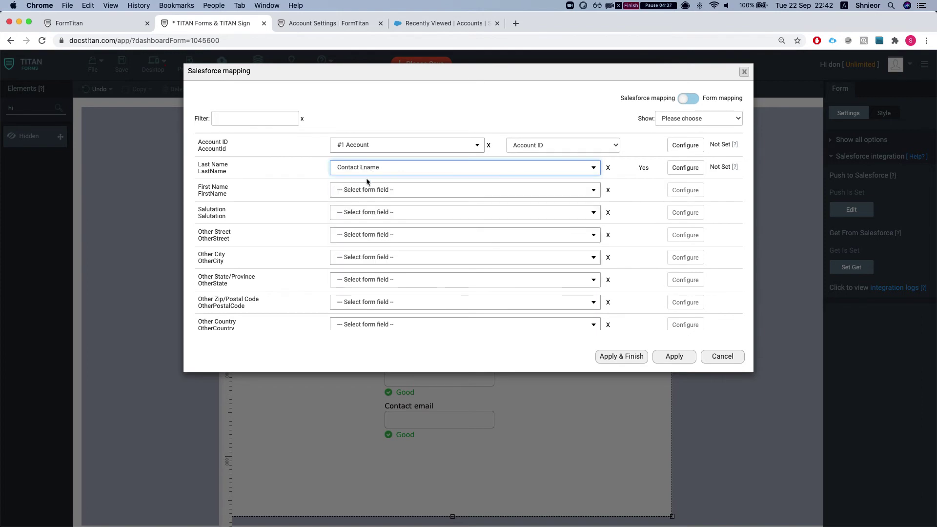
# Map the Salesforce First Name field to the Contact FName form field.
pyautogui.click(367, 189)
pyautogui.write('fn')
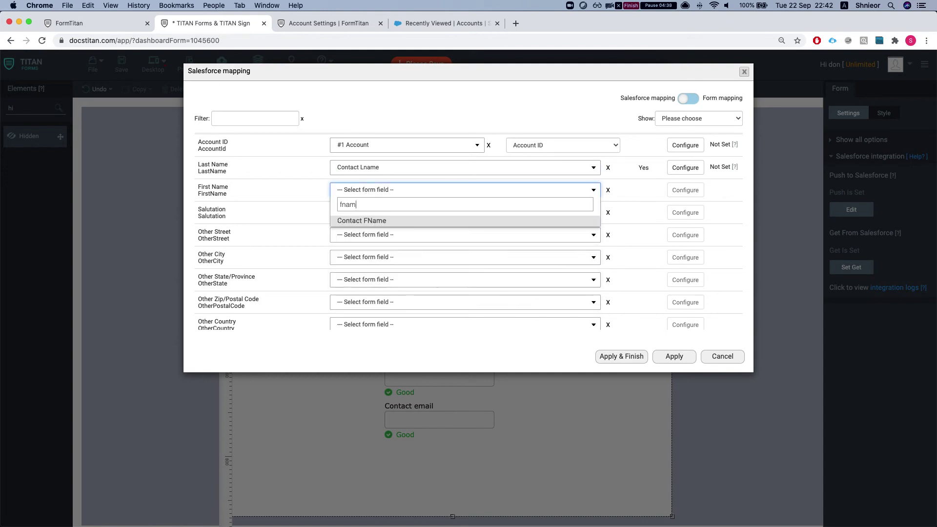
pyautogui.write('am')
pyautogui.press('Return')
# Map the Salesforce Email field to the Contact email form field, then apply the Contact mapping and finish the push setup.
pyautogui.click(261, 117)
pyautogui.write('email')
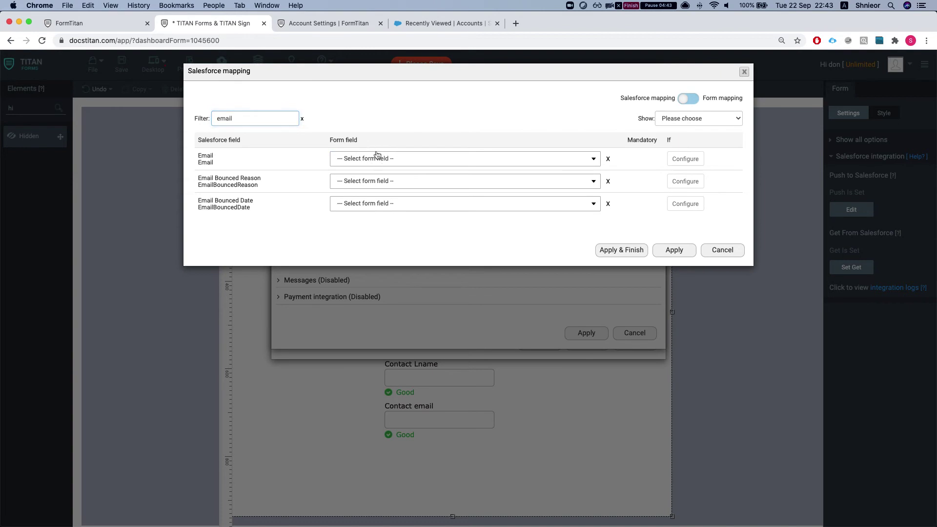
pyautogui.click(377, 158)
pyautogui.write('email')
pyautogui.press('Down')
pyautogui.press('Return')
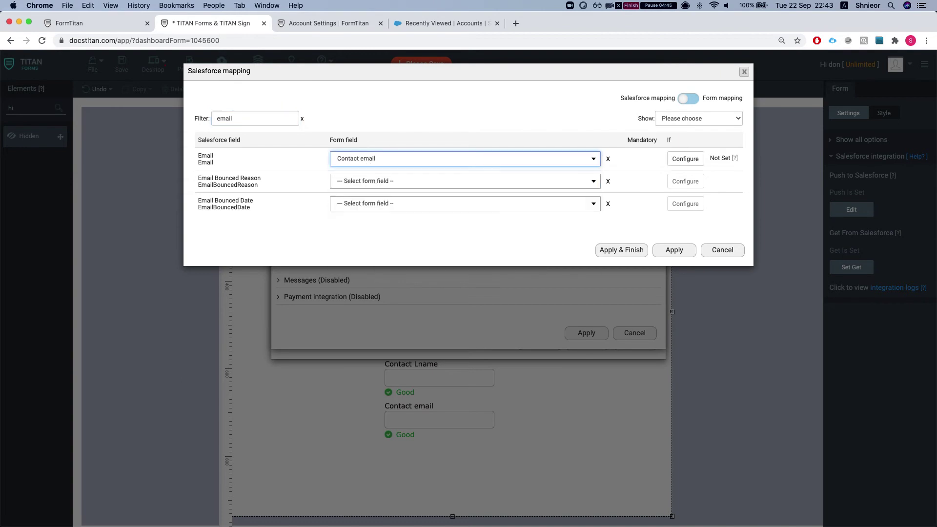
pyautogui.click(690, 254)
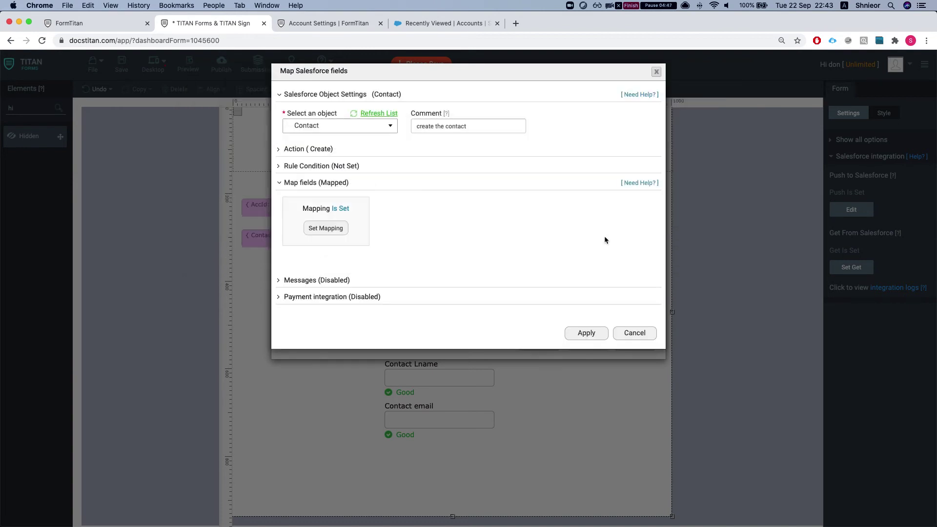
pyautogui.click(603, 332)
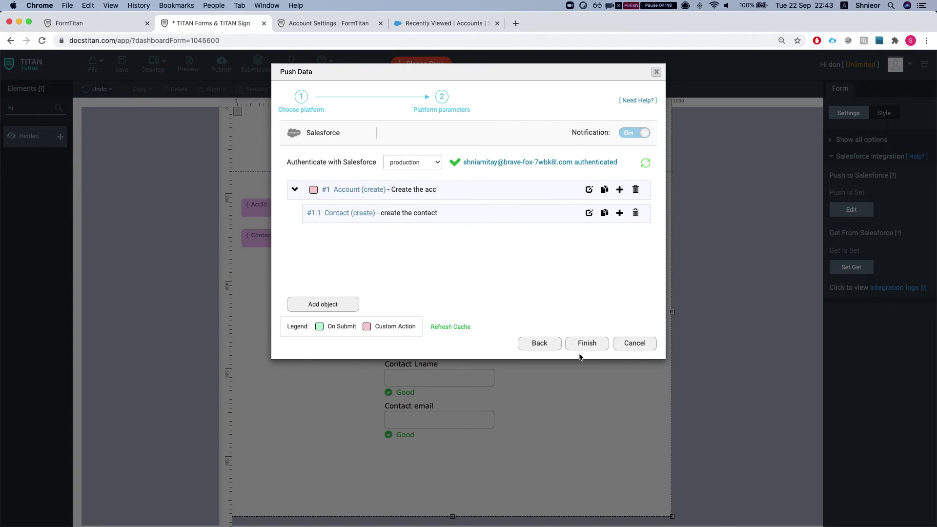
pyautogui.click(583, 345)
# Delete the ContactId hidden field and move the three contact fields up closer to Account Email.
pyautogui.click(275, 239)
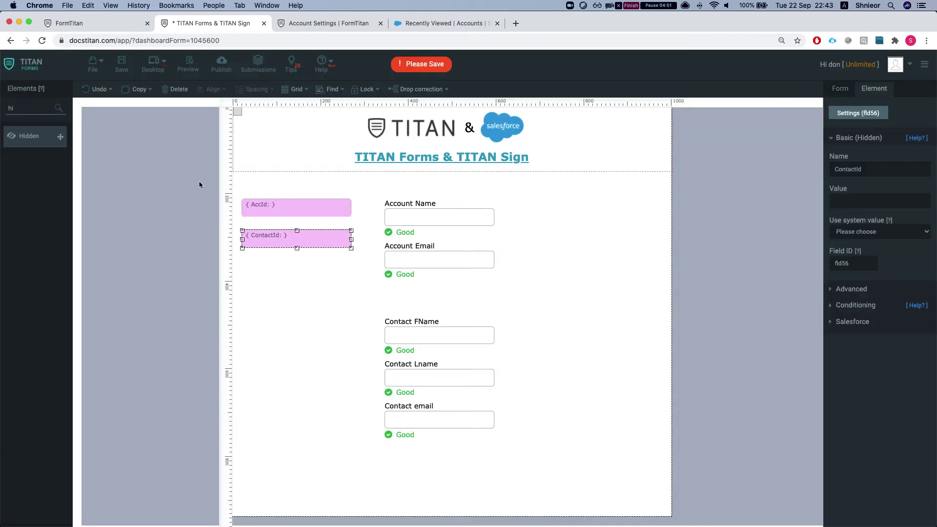
pyautogui.click(177, 89)
pyautogui.moveTo(357, 316); pyautogui.dragTo(503, 475)
pyautogui.moveTo(442, 335); pyautogui.dragTo(437, 307)
pyautogui.click(376, 320)
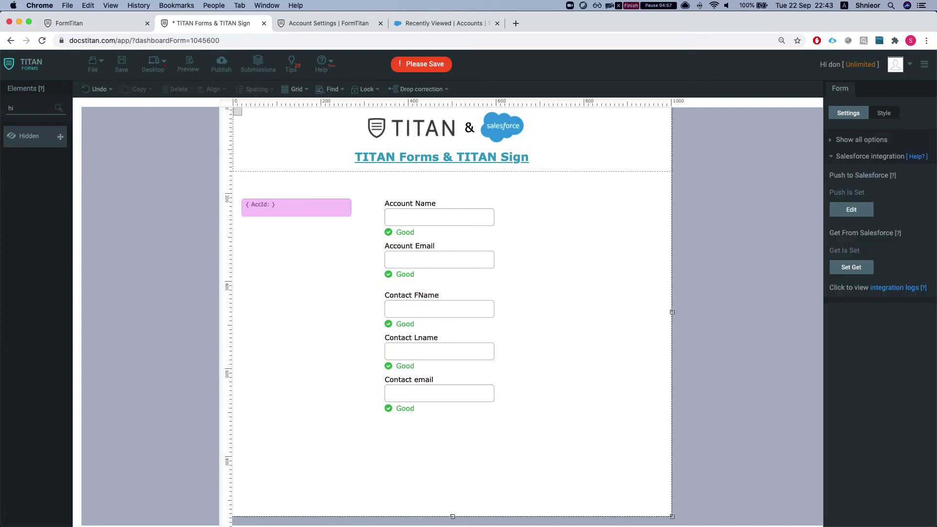
# Add a button below the Contact email field and open its Salesforce Action configuration.
pyautogui.press('BackSpace')
pyautogui.press('BackSpace')
pyautogui.write('but')
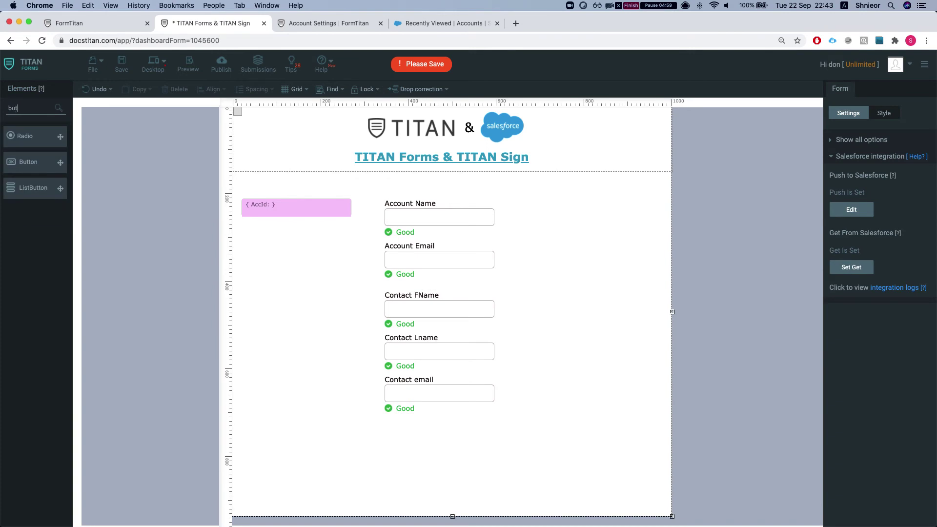
pyautogui.write('t')
pyautogui.moveTo(60, 162); pyautogui.dragTo(409, 446)
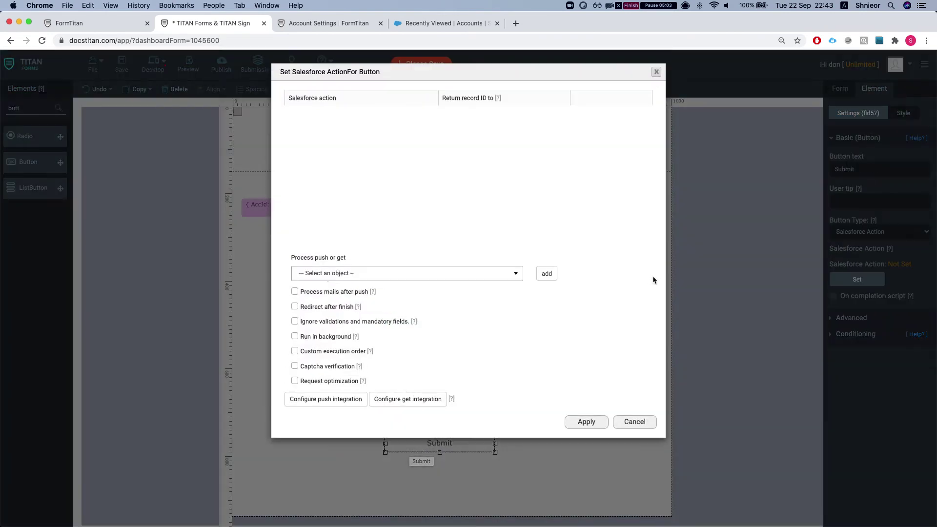
# Add the "Account (create) - Create the acc" action to the button, return the record ID to AccId, and apply.
pyautogui.click(329, 273)
pyautogui.click(371, 300)
pyautogui.click(549, 274)
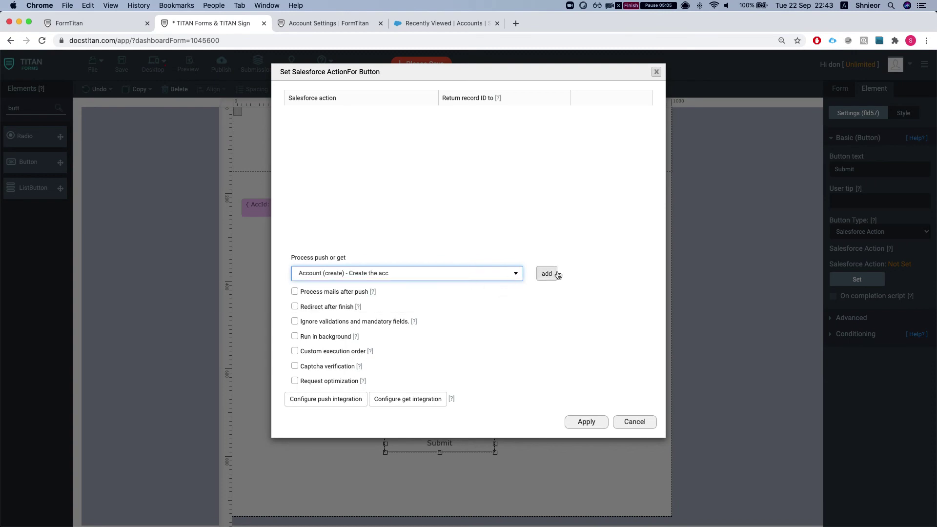
pyautogui.click(505, 117)
pyautogui.click(481, 148)
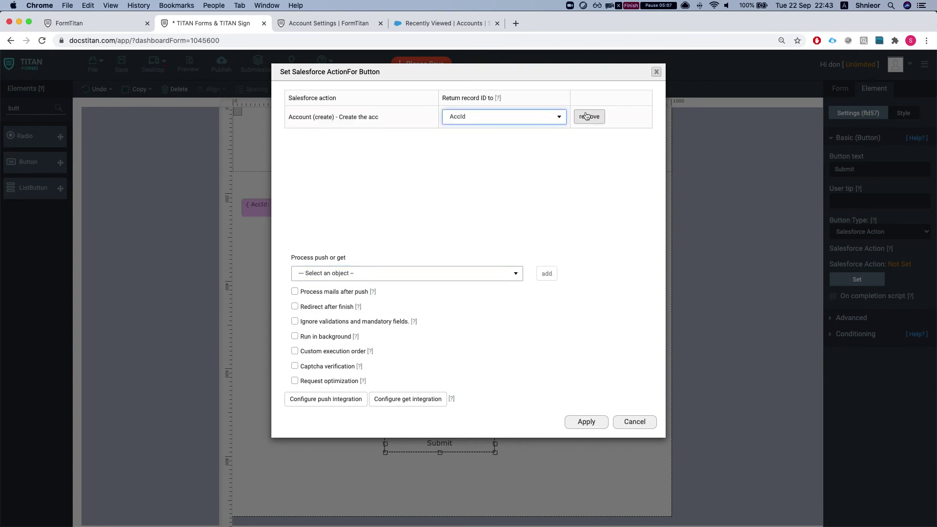
pyautogui.click(587, 421)
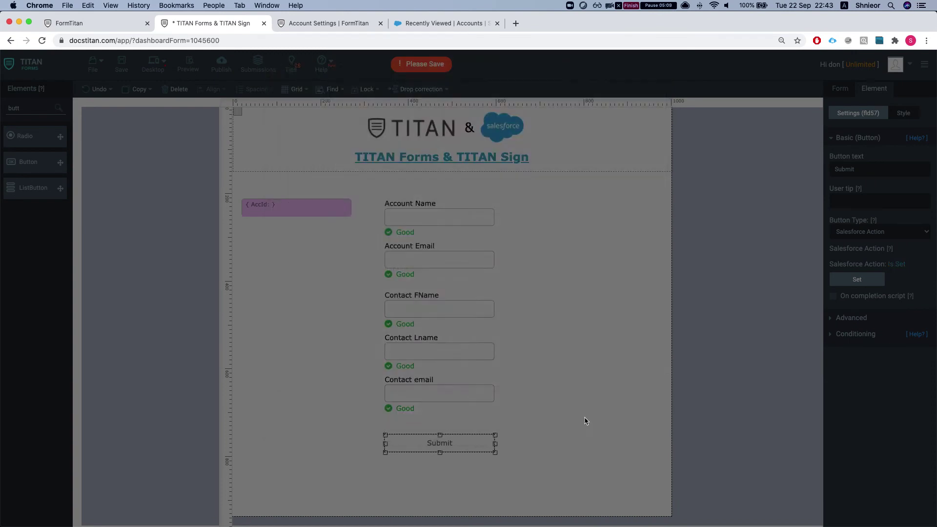
# Change the button text to "Save and Sign" and move the button up closer to the Contact email field.
pyautogui.doubleClick(879, 169)
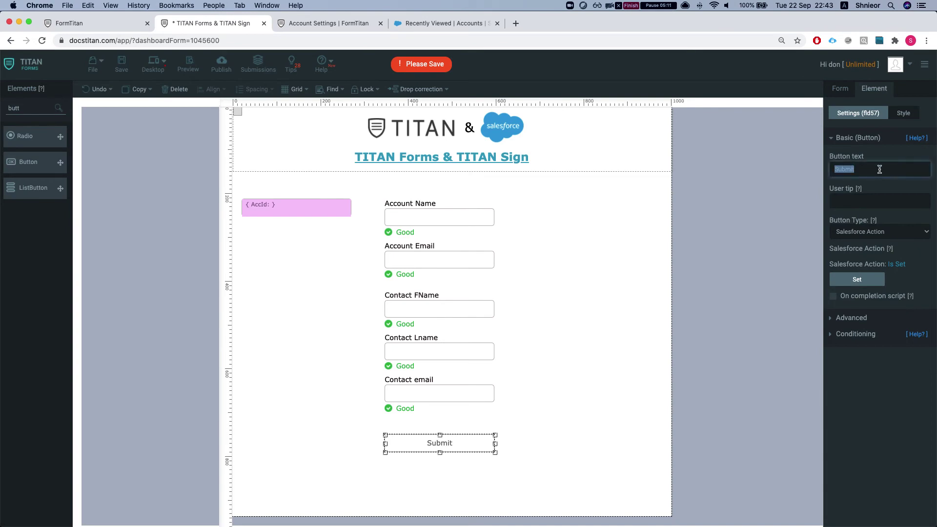
pyautogui.write('Save and Sign')
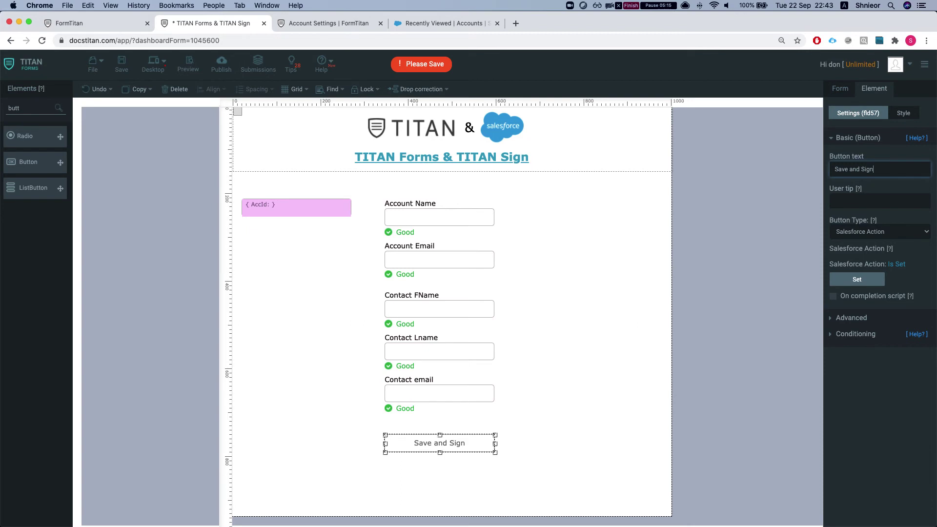
pyautogui.click(413, 432)
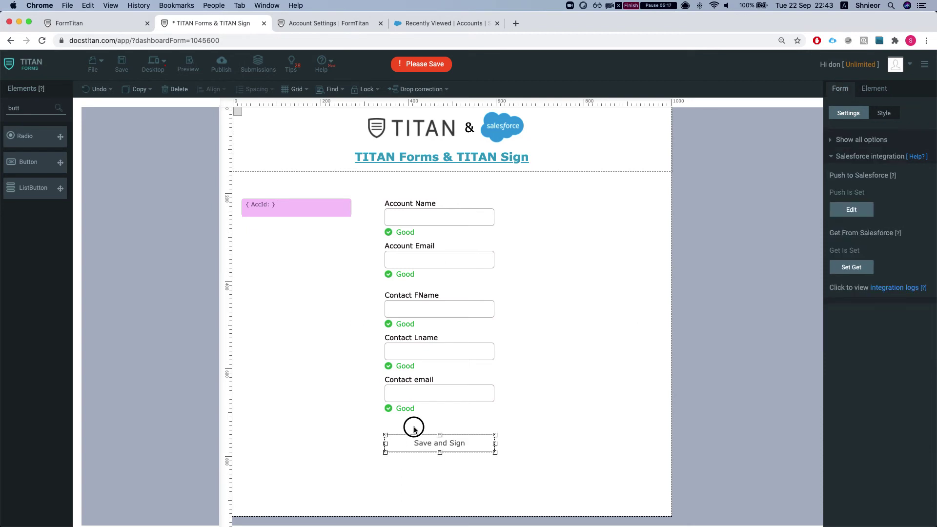
pyautogui.moveTo(407, 443); pyautogui.dragTo(408, 429)
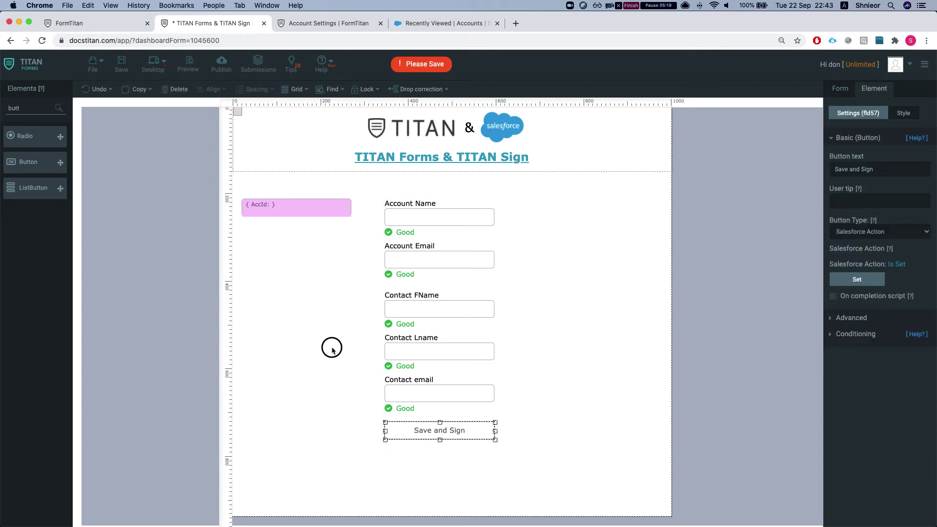
pyautogui.click(312, 142)
# Create a condition rule on the AccId hidden field for when it is not empty, and turn off Support Opposite.
pyautogui.click(278, 203)
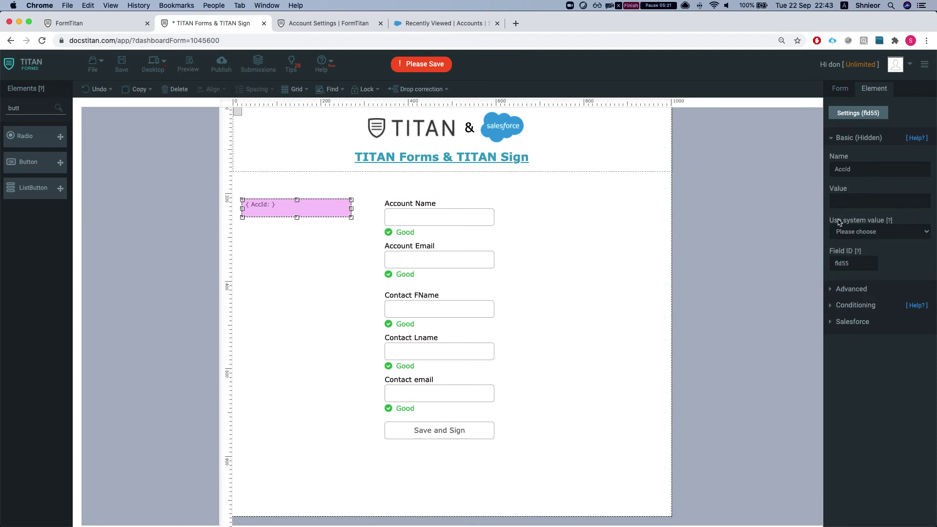
pyautogui.click(861, 306)
pyautogui.click(856, 217)
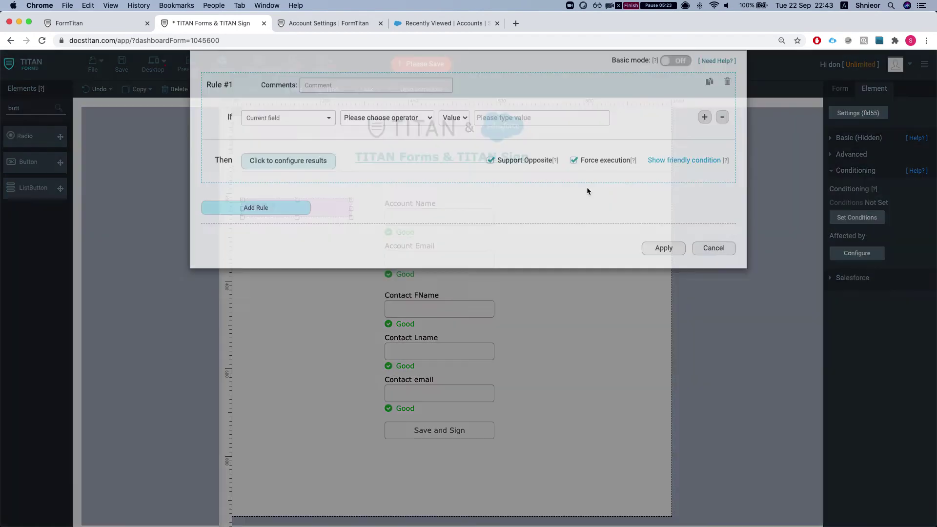
pyautogui.click(361, 147)
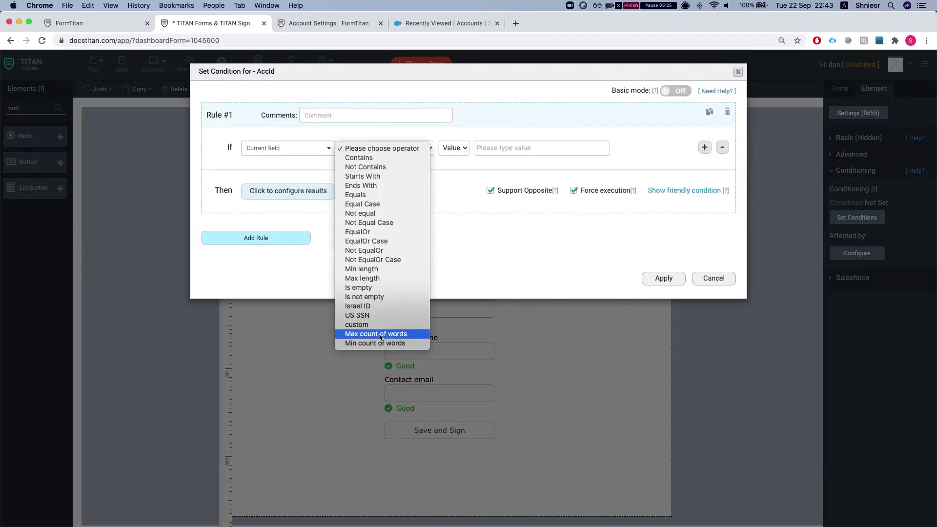
pyautogui.click(364, 296)
pyautogui.click(531, 190)
# Set the rule's result to execute the submit button, apply the condition, and save the form.
pyautogui.click(292, 196)
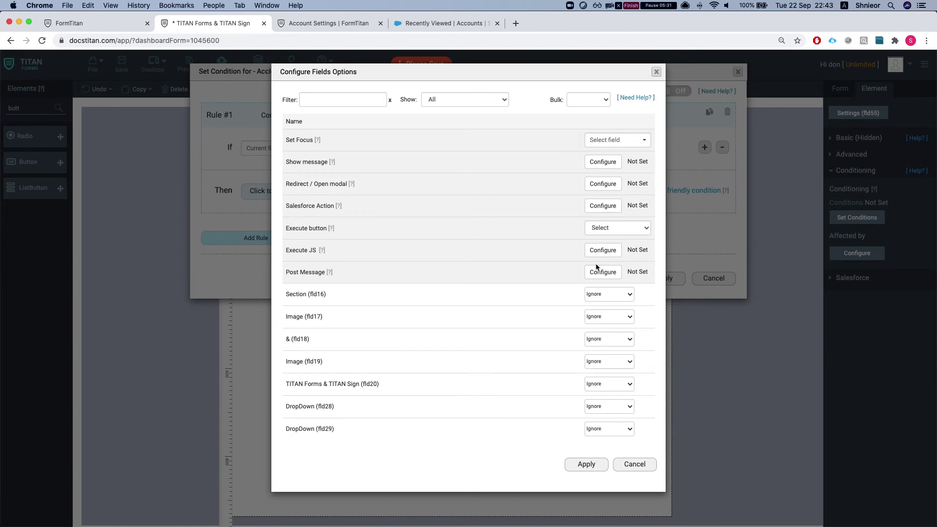
pyautogui.click(602, 229)
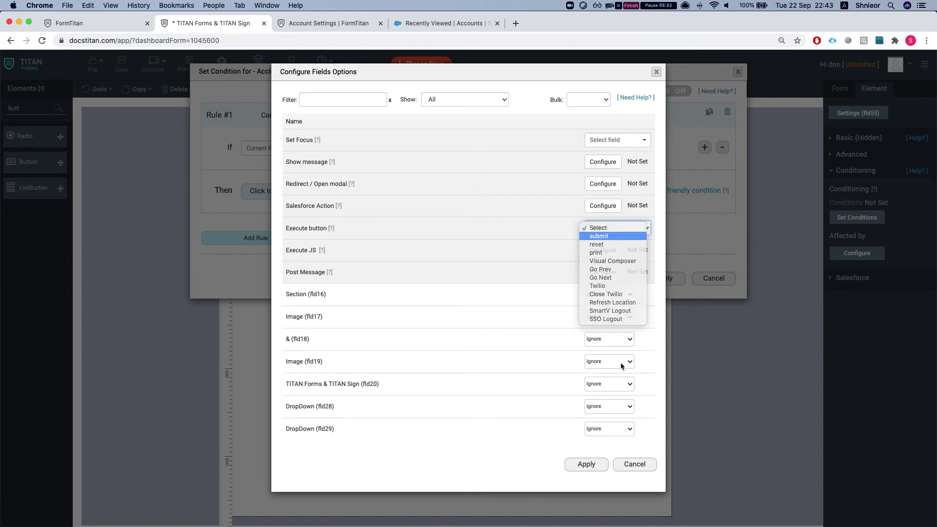
pyautogui.click(618, 243)
pyautogui.click(586, 464)
pyautogui.click(654, 280)
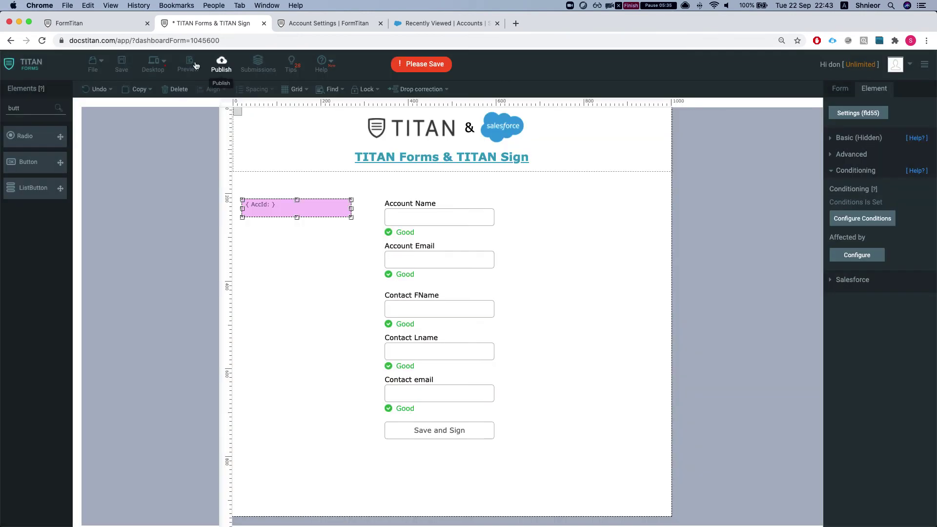
pyautogui.click(121, 63)
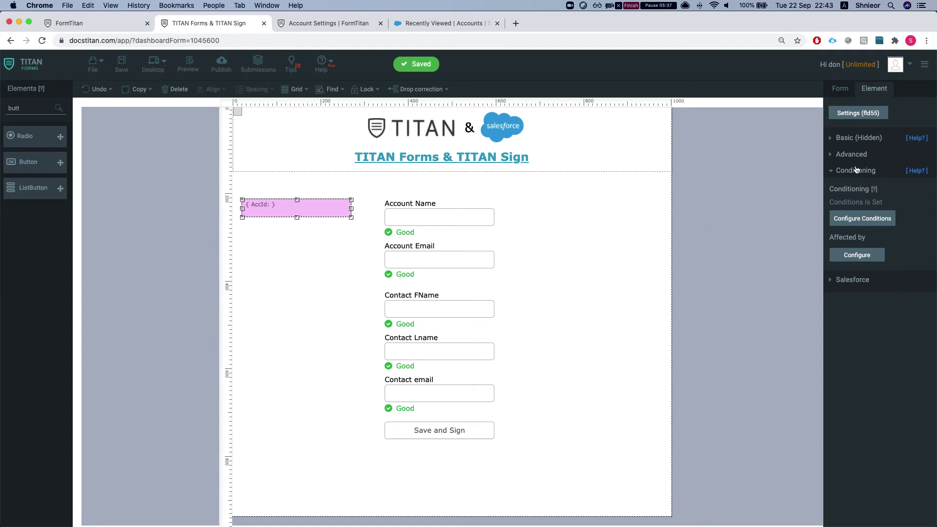
# Enable the Titan Sign mapping in the form's document generation settings and set its record ID to AccId.
pyautogui.click(845, 89)
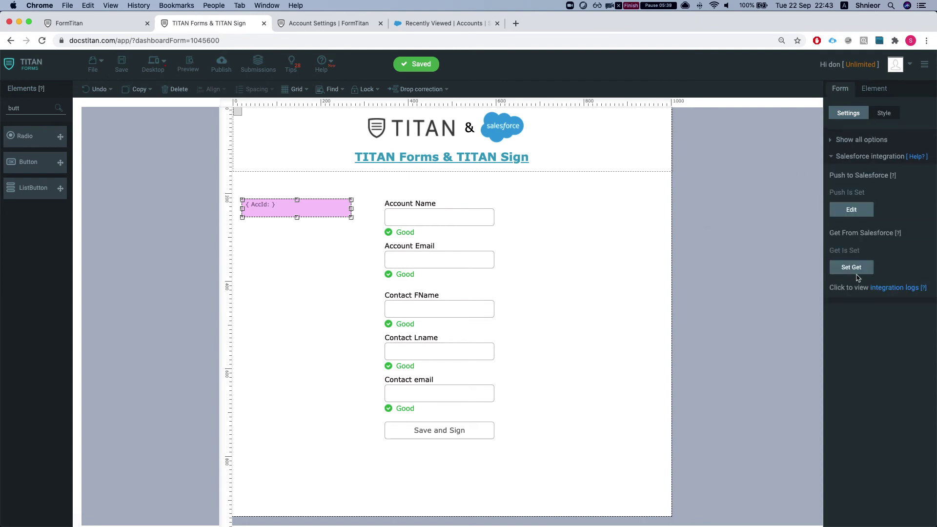
pyautogui.click(858, 143)
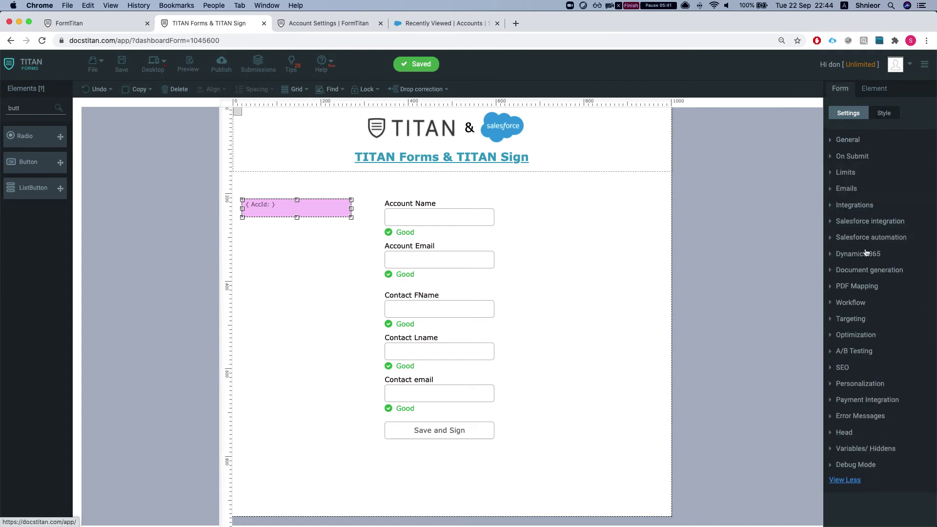
pyautogui.click(868, 271)
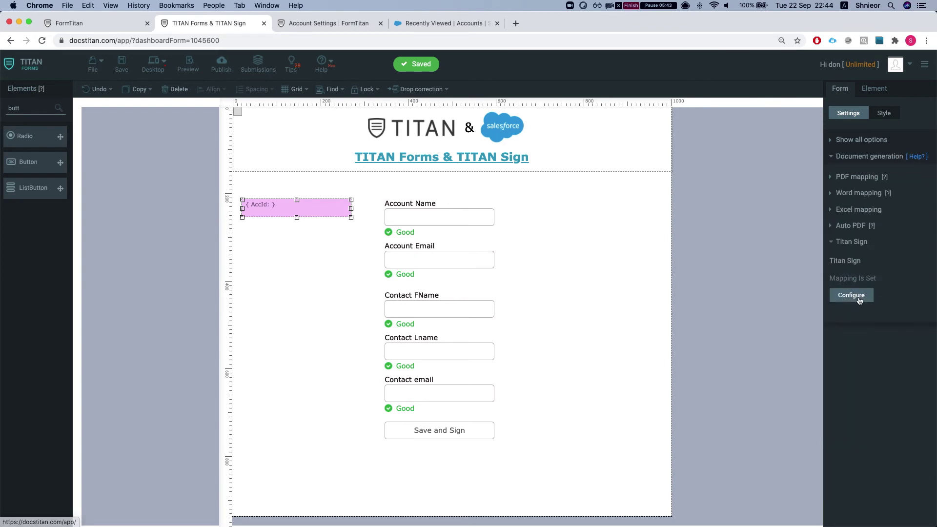
pyautogui.moveTo(833, 261); pyautogui.dragTo(852, 261)
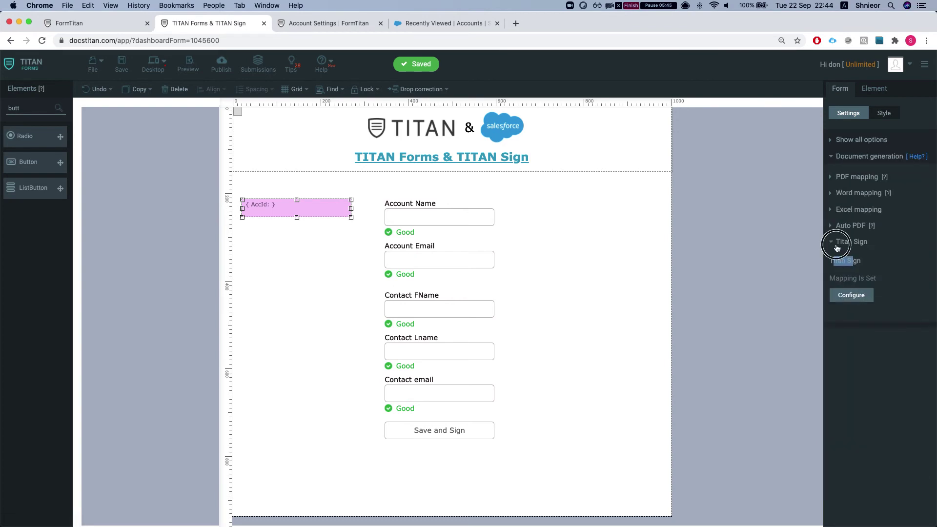
pyautogui.click(849, 295)
pyautogui.click(348, 93)
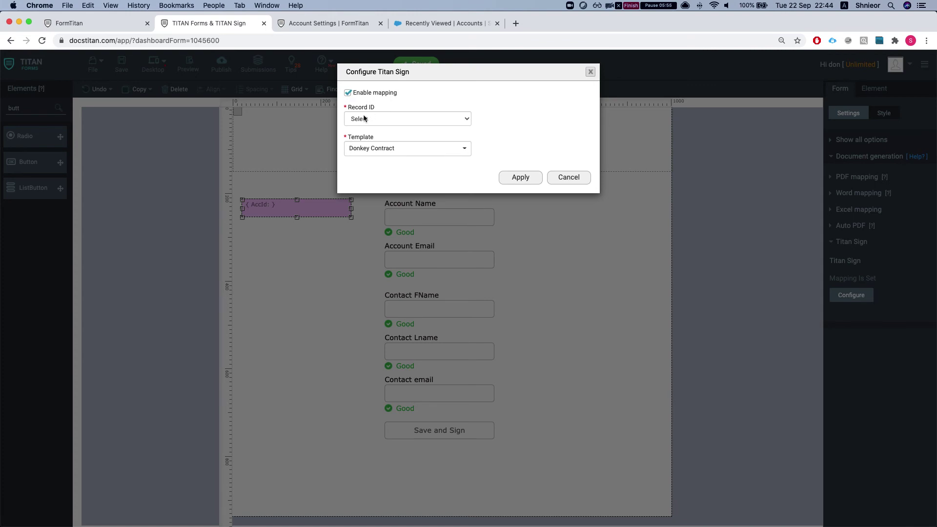
pyautogui.click(381, 118)
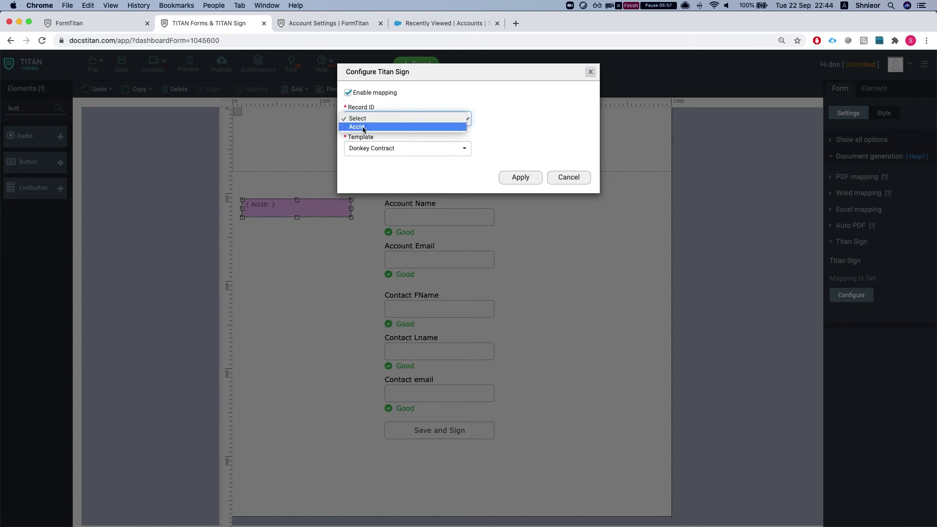
pyautogui.click(369, 127)
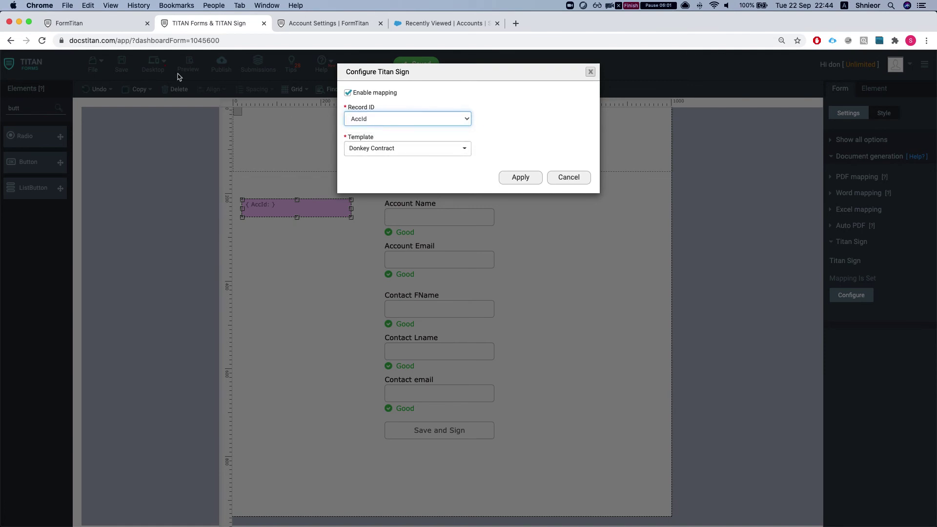
# Choose Donkey Contract as the signing template, apply the Titan Sign mapping, and save the form.
pyautogui.click(394, 153)
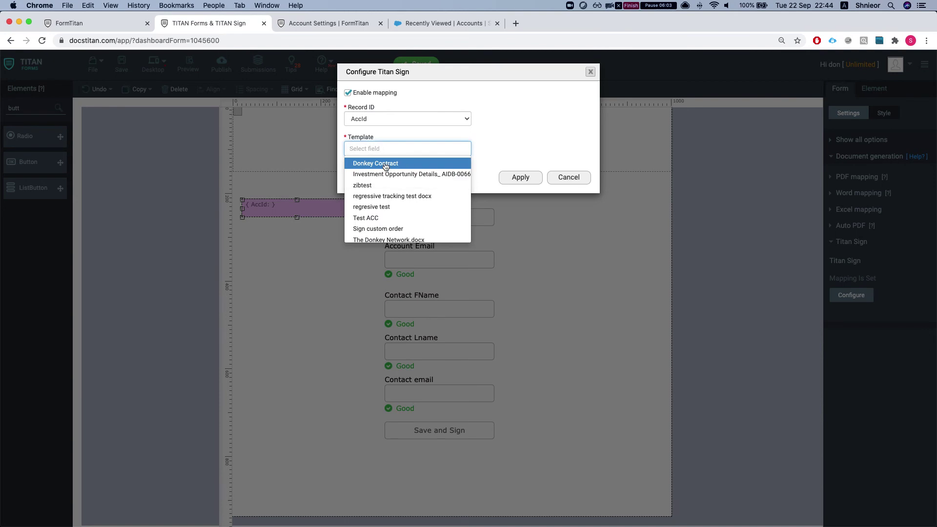
pyautogui.scroll(-5, 388, 170)
pyautogui.scroll(5, 383, 180)
pyautogui.scroll(-8, 372, 171)
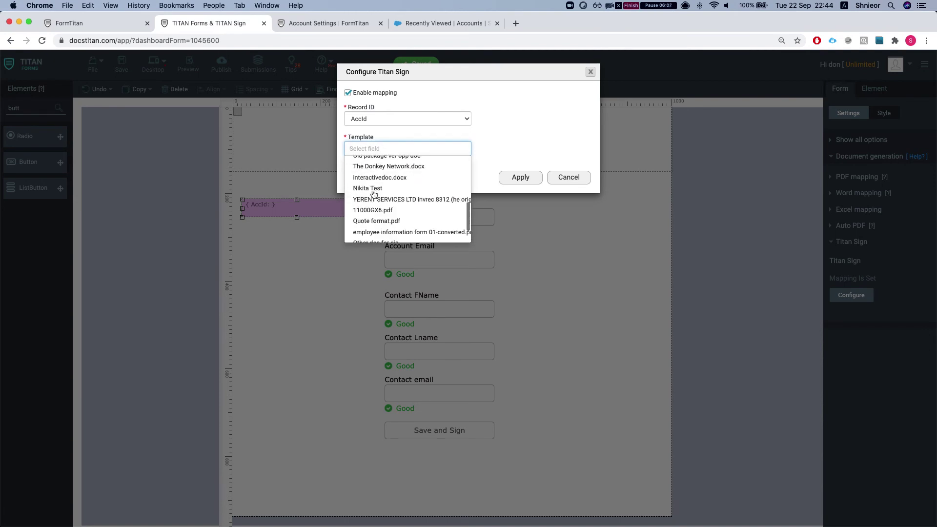
pyautogui.scroll(3, 374, 183)
pyautogui.scroll(5, 374, 183)
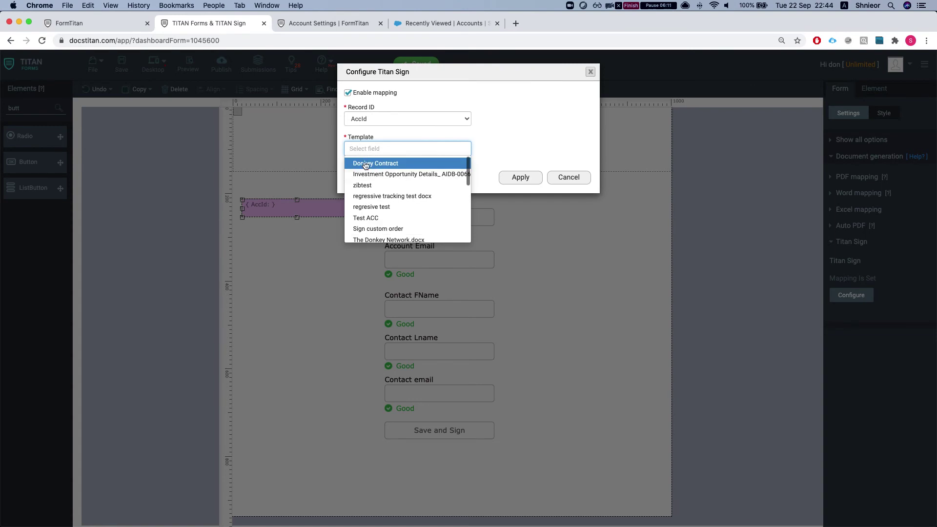
pyautogui.click(367, 164)
pyautogui.click(512, 177)
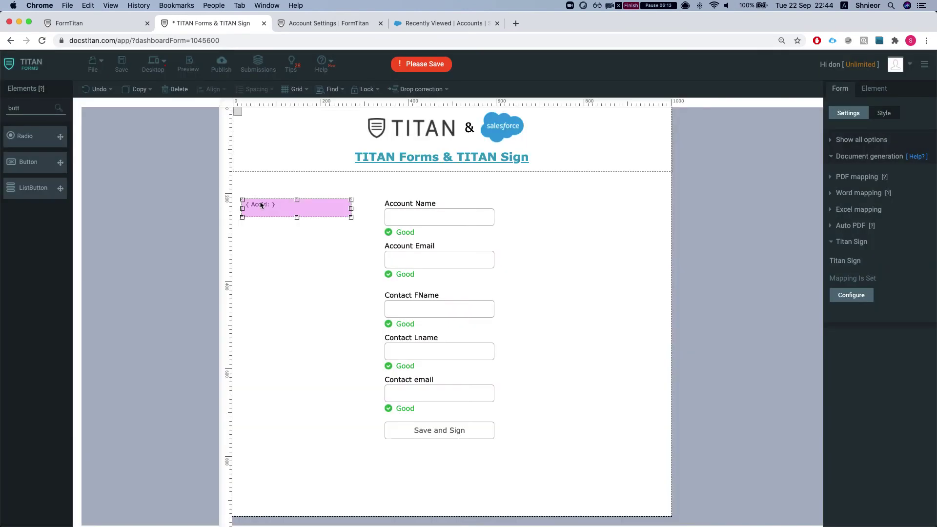
pyautogui.click(122, 63)
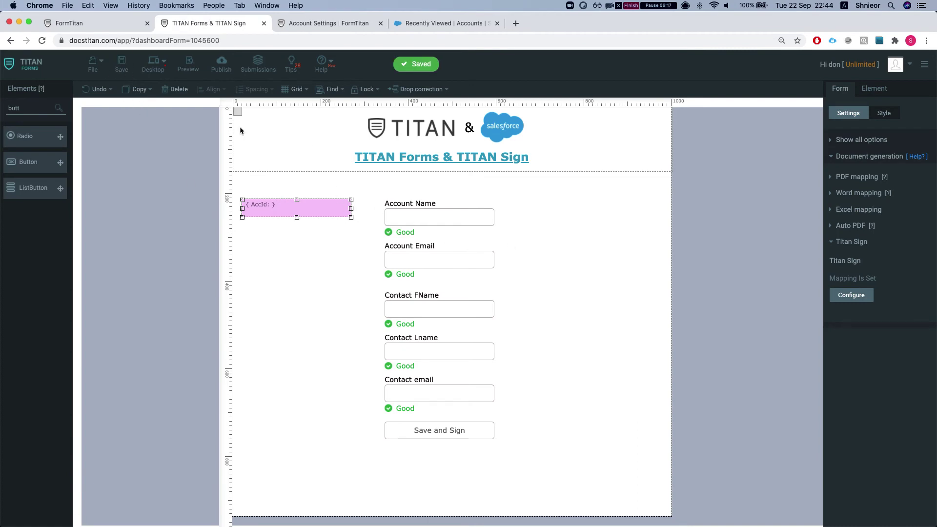
# Publish and open the live form, and fill in "account sign" as the account name along with the account email.
pyautogui.click(221, 64)
pyautogui.click(591, 105)
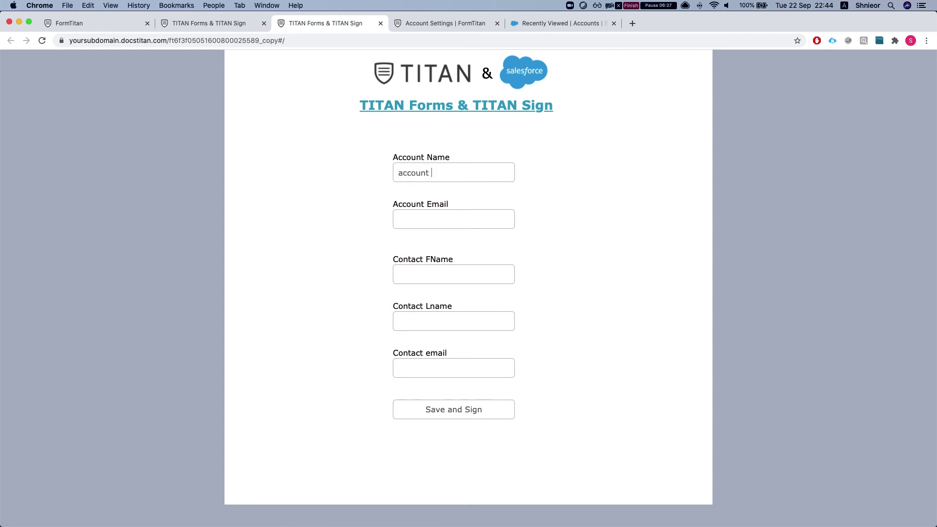
pyautogui.click(454, 274)
pyautogui.click(424, 215)
pyautogui.press('Escape')
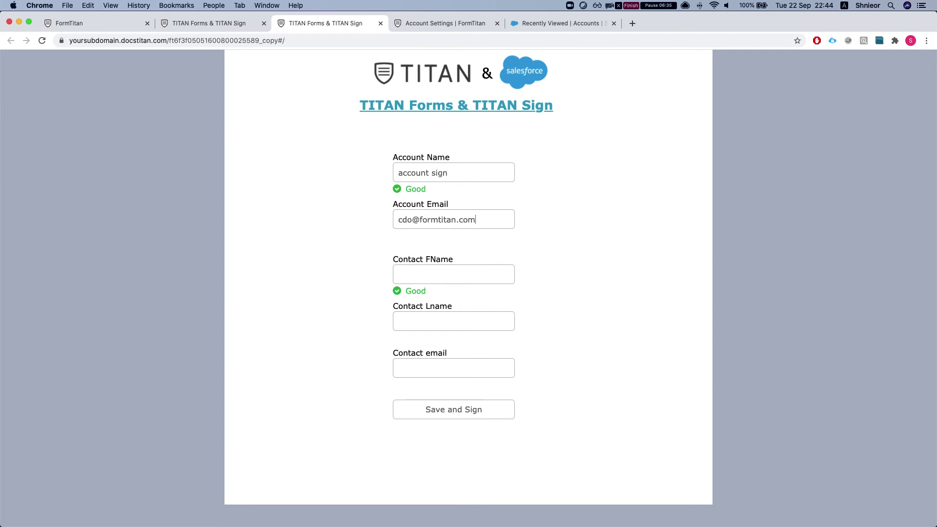
# Fill in the contact's first name and last name on the live form.
pyautogui.click(432, 264)
pyautogui.write('firs')
pyautogui.press('BackSpace')
pyautogui.press('BackSpace')
pyautogui.press('BackSpace')
pyautogui.press('BackSpace')
pyautogui.write('fi')
pyautogui.press('BackSpace')
pyautogui.press('BackSpace')
pyautogui.write('fi')
pyautogui.press('BackSpace')
pyautogui.press('BackSpace')
pyautogui.click(437, 321)
pyautogui.write('D')
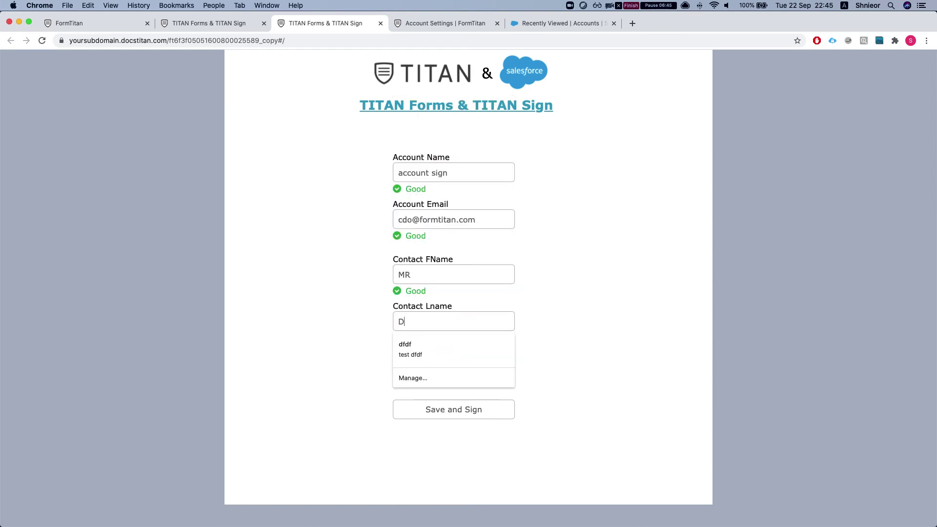
pyautogui.write('onkey')
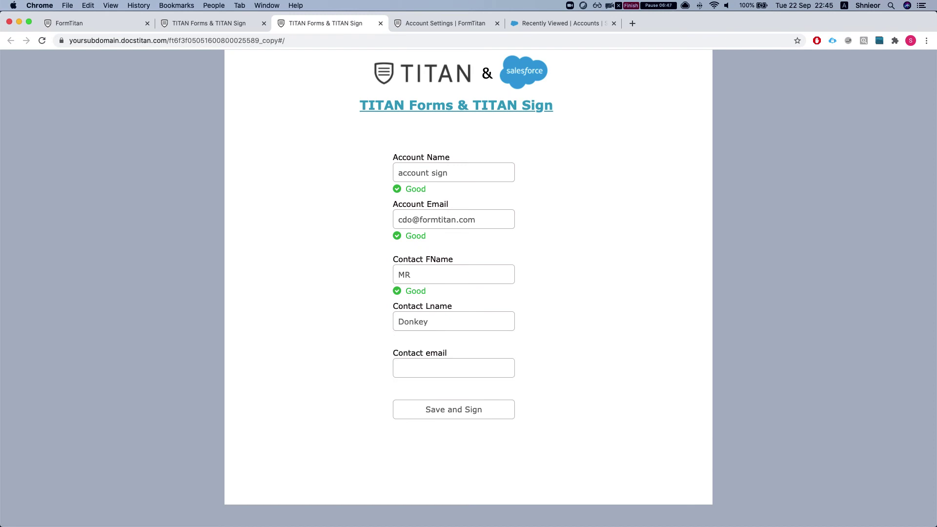
# Enter the contact's email and submit the form for saving and signing.
pyautogui.click(437, 368)
pyautogui.write('ormtitan.com')
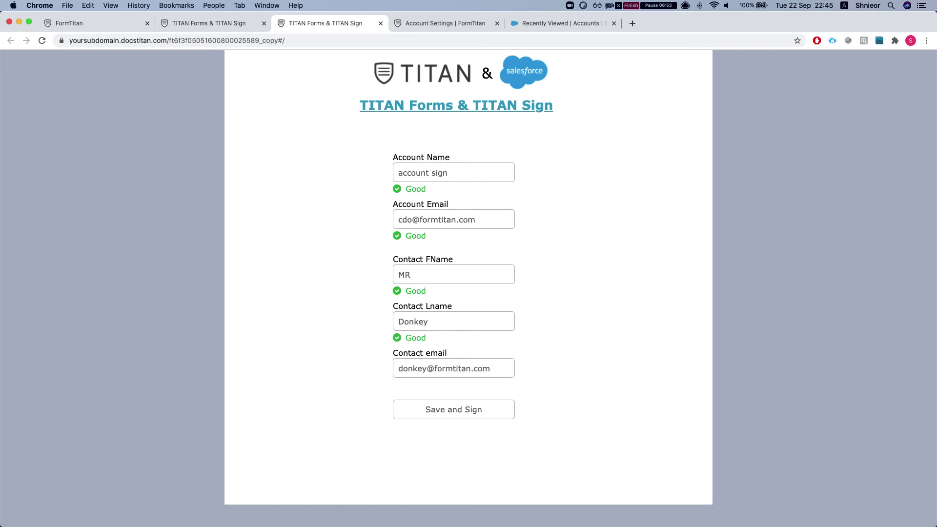
pyautogui.click(518, 370)
pyautogui.click(445, 413)
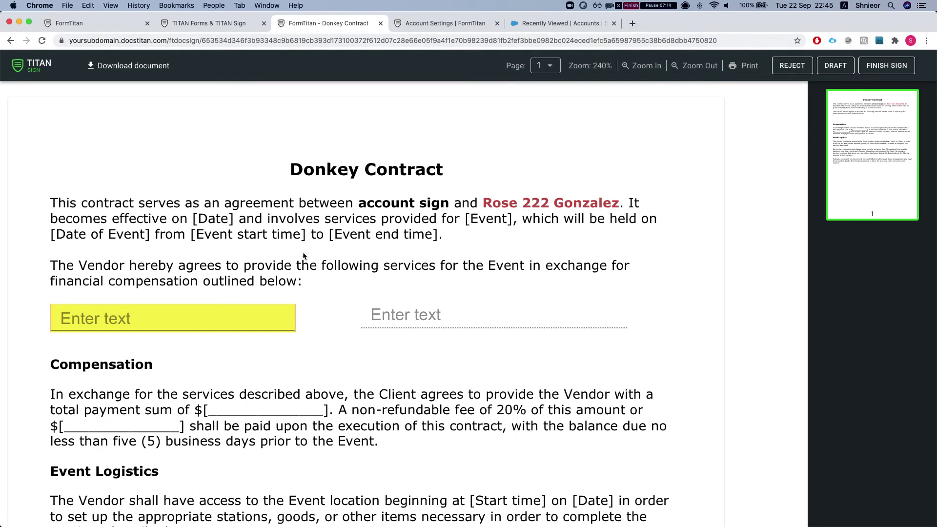
# Examine the generated Donkey Contract from the merged party names down to the signature area.
pyautogui.scroll(-5, 332, 206)
pyautogui.scroll(2, 299, 223)
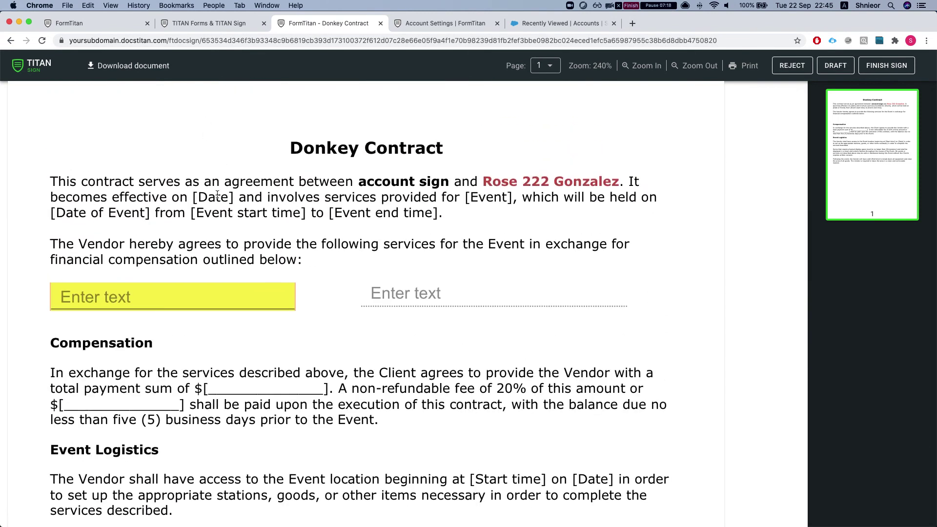
pyautogui.scroll(-2, 218, 190)
pyautogui.scroll(-10, 217, 190)
pyautogui.scroll(12, 213, 175)
pyautogui.scroll(-3, 248, 256)
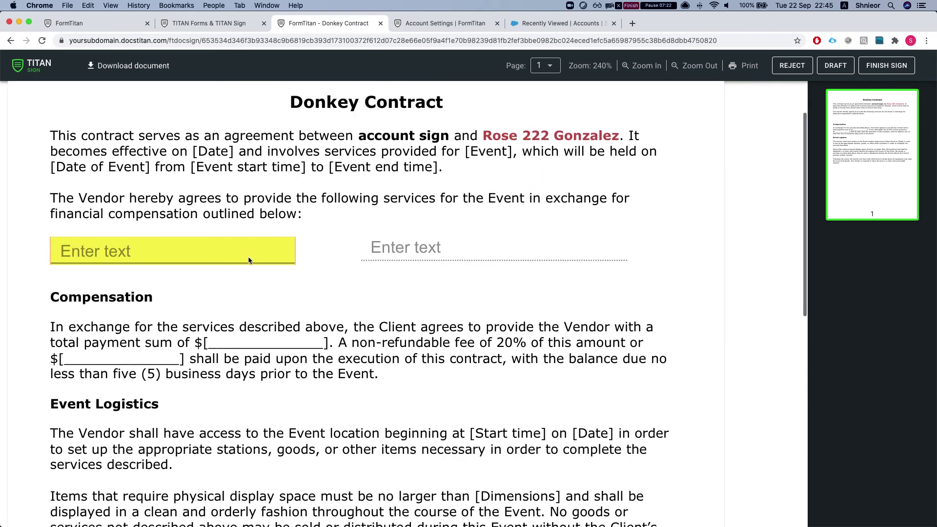
pyautogui.scroll(-12, 248, 257)
pyautogui.scroll(15, 235, 273)
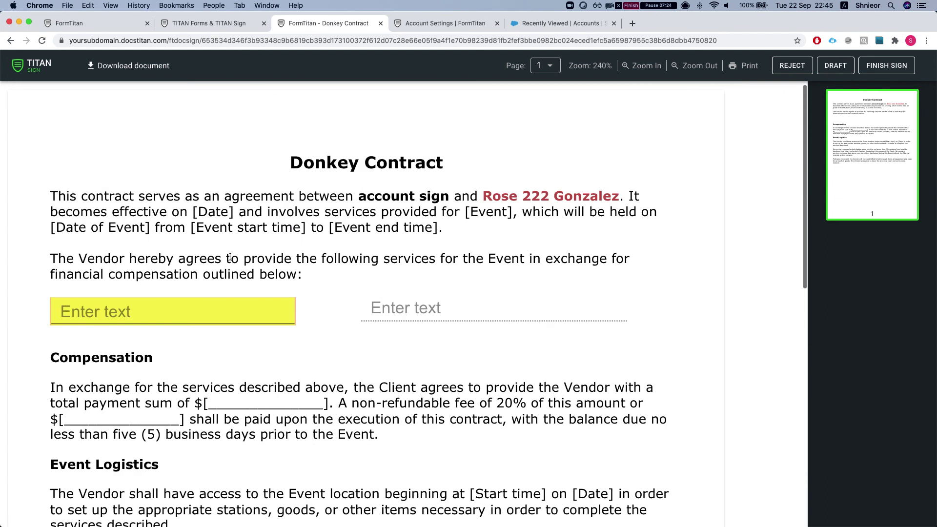
# Fill the highlighted text field above the Compensation section of the contract with "account field".
pyautogui.click(205, 308)
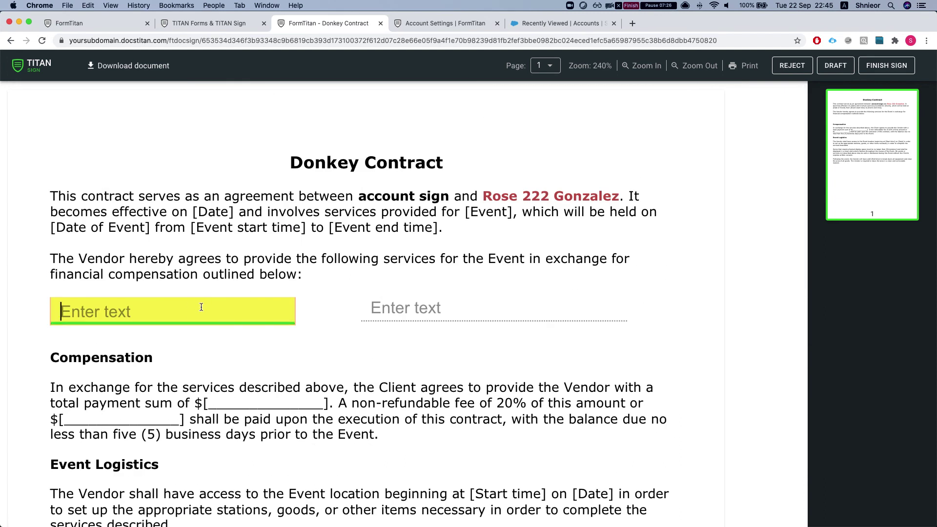
pyautogui.scroll(-10, 201, 307)
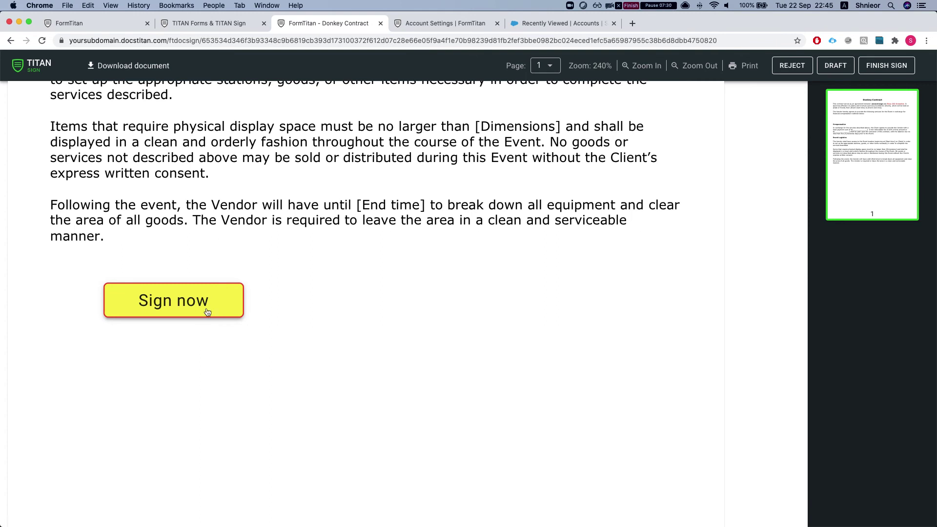
pyautogui.scroll(2, 210, 301)
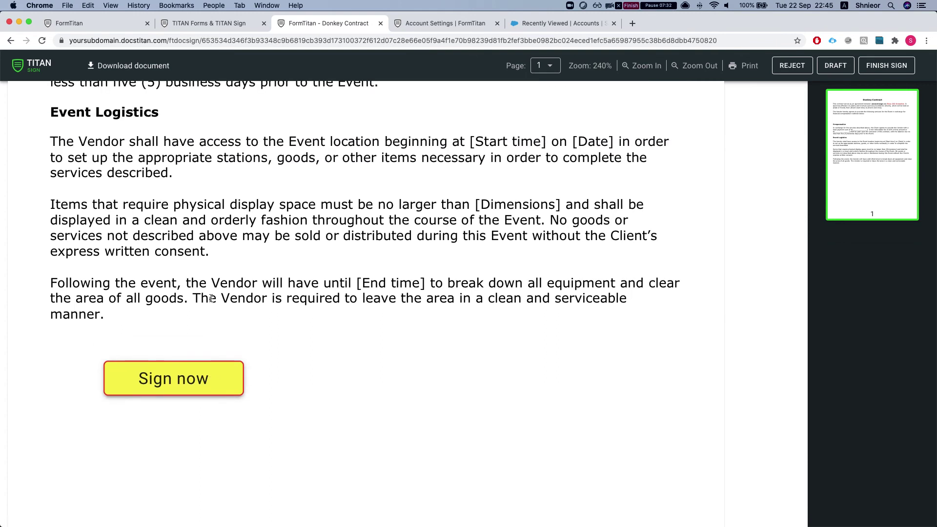
pyautogui.scroll(8, 199, 316)
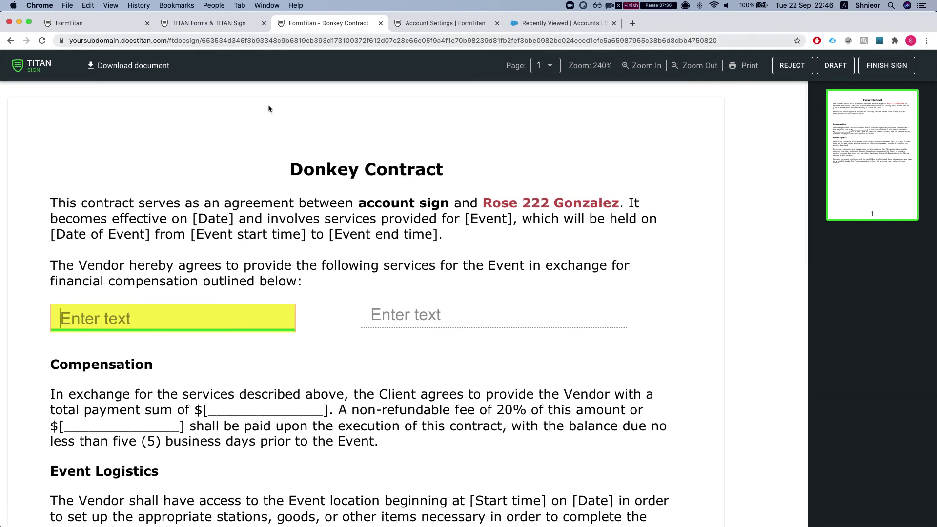
pyautogui.write('he')
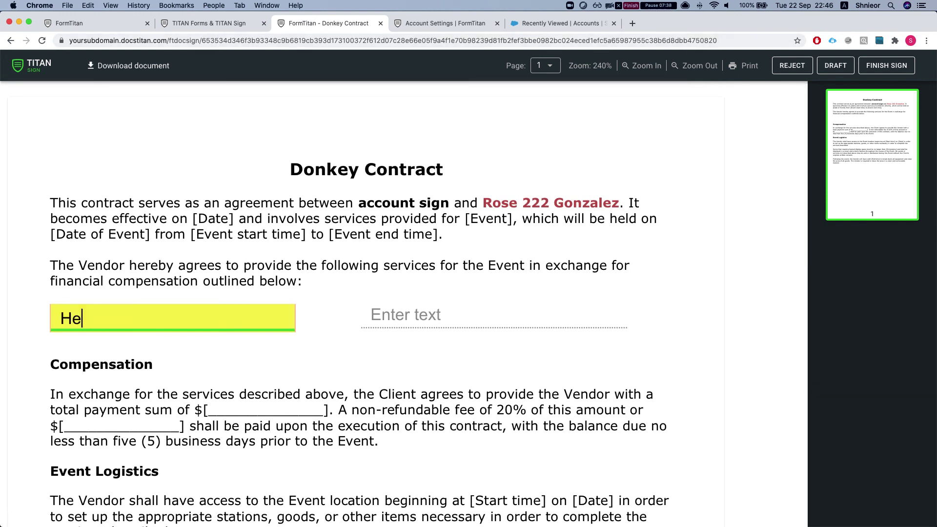
pyautogui.press('BackSpace')
pyautogui.press('BackSpace')
pyautogui.write('account field')
# Sign the contract with a newly drawn freehand signature and finish signing the document.
pyautogui.scroll(-15, 220, 267)
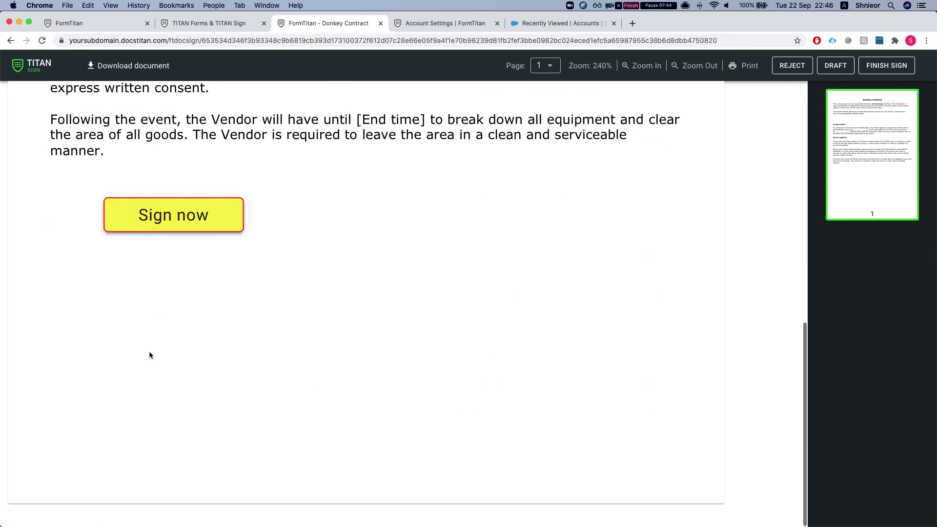
pyautogui.click(177, 218)
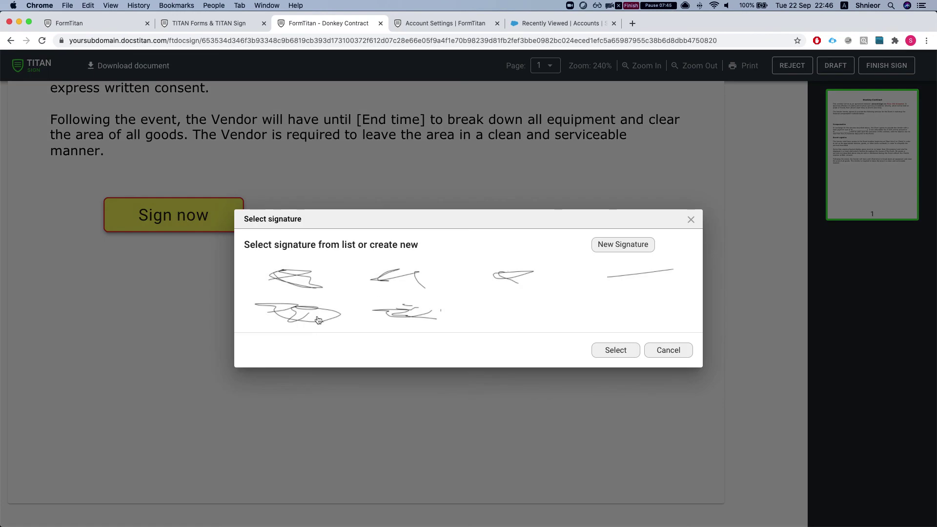
pyautogui.click(610, 245)
pyautogui.moveTo(425, 243); pyautogui.dragTo(323, 238)
pyautogui.moveTo(488, 255)
pyautogui.mouseDown()
pyautogui.moveTo(477, 254)
pyautogui.moveTo(471, 270)
pyautogui.moveTo(508, 239)
pyautogui.moveTo(564, 283)
pyautogui.mouseUp()
pyautogui.click(617, 405)
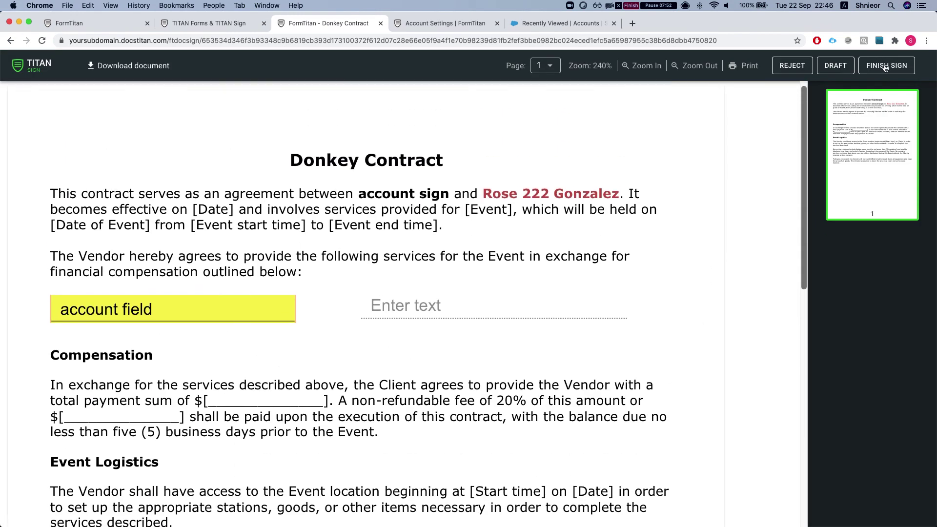
pyautogui.click(886, 65)
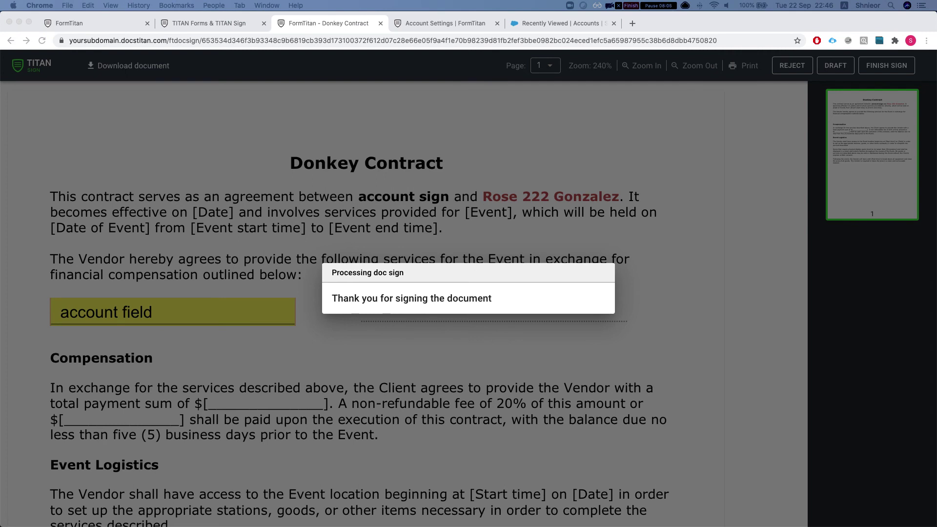
# Switch to Gmail in Safari and open the Donkey Contract link from the signature request email.
pyautogui.press('super+Tab')
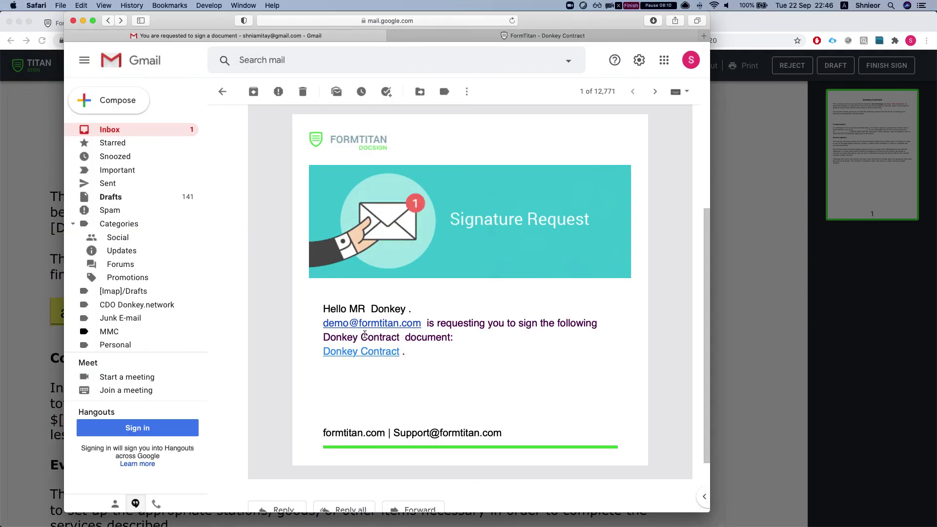
pyautogui.scroll(2, 366, 359)
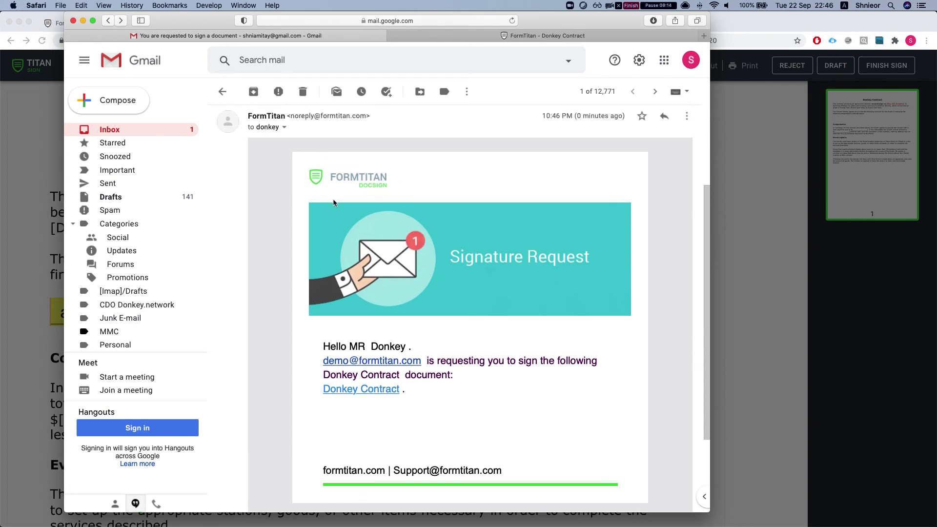
pyautogui.scroll(-3, 333, 198)
pyautogui.click(375, 334)
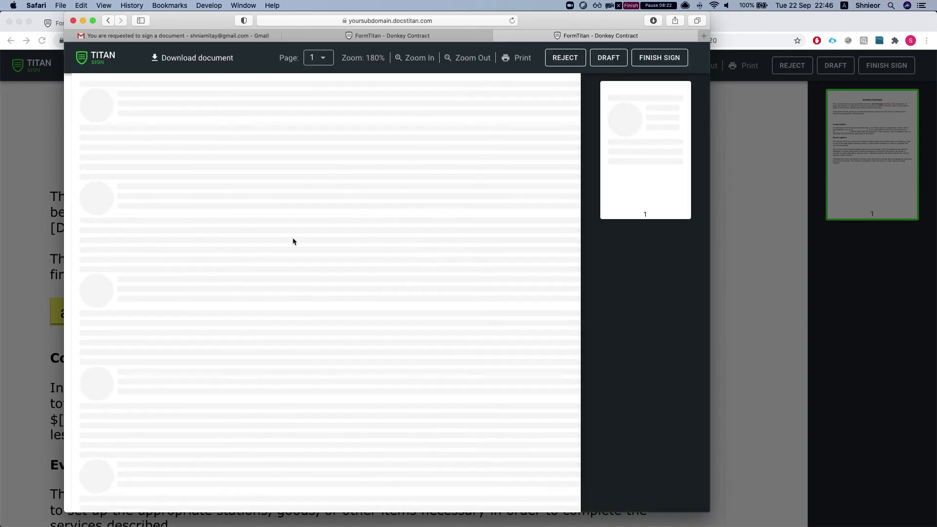
# Fill the highlighted contract text field with "contact field" and complete the signing using the second saved handwritten signature.
pyautogui.click(312, 177)
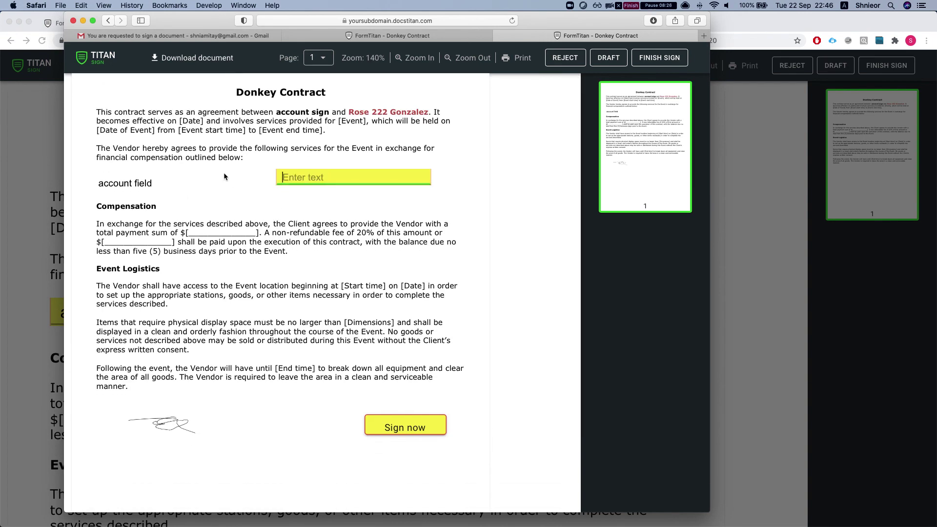
pyautogui.write('contact field')
pyautogui.click(391, 427)
pyautogui.click(198, 290)
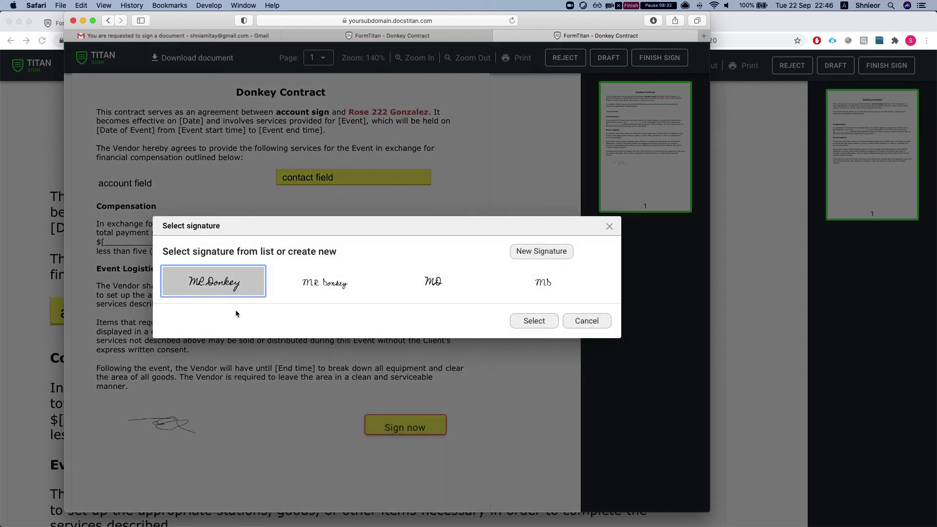
pyautogui.click(346, 289)
pyautogui.click(534, 321)
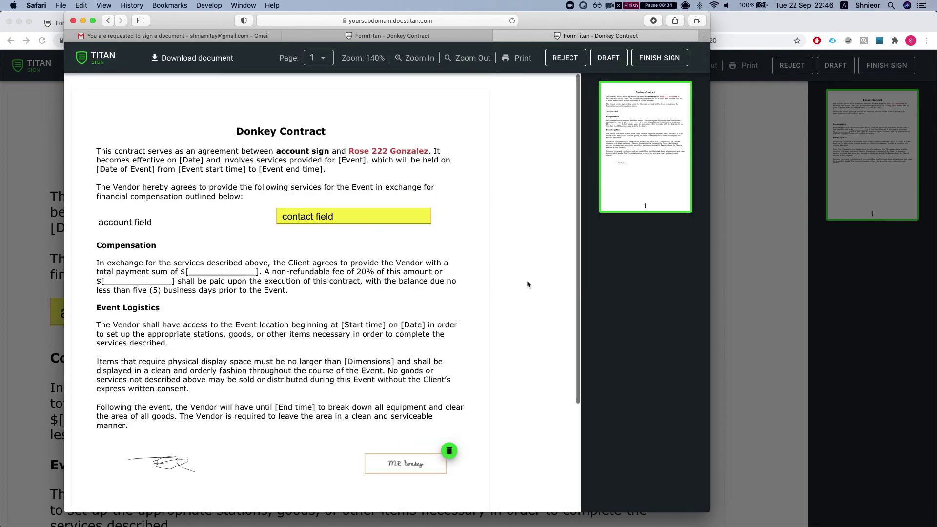
pyautogui.click(668, 58)
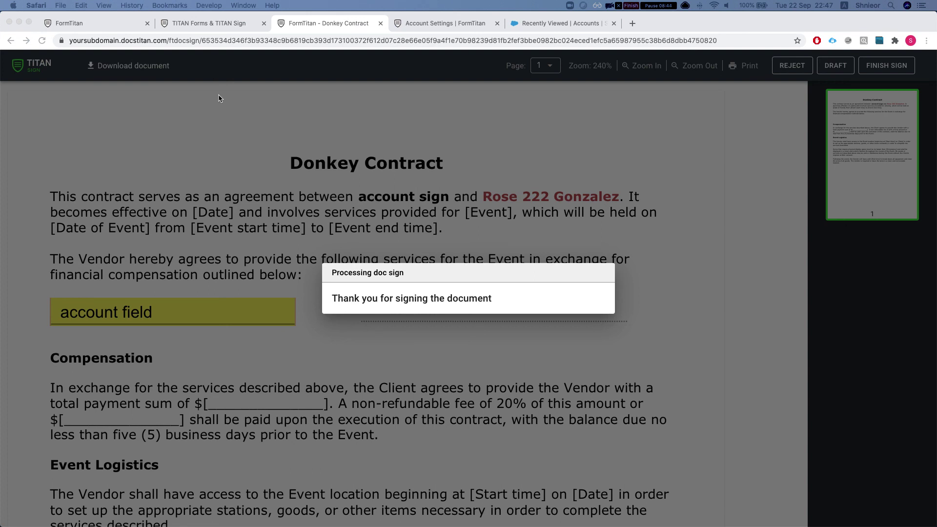
# Switch to the TITAN Forms & TITAN Sign form editor in Chrome, publish the form again and open its live page.
pyautogui.click(186, 23)
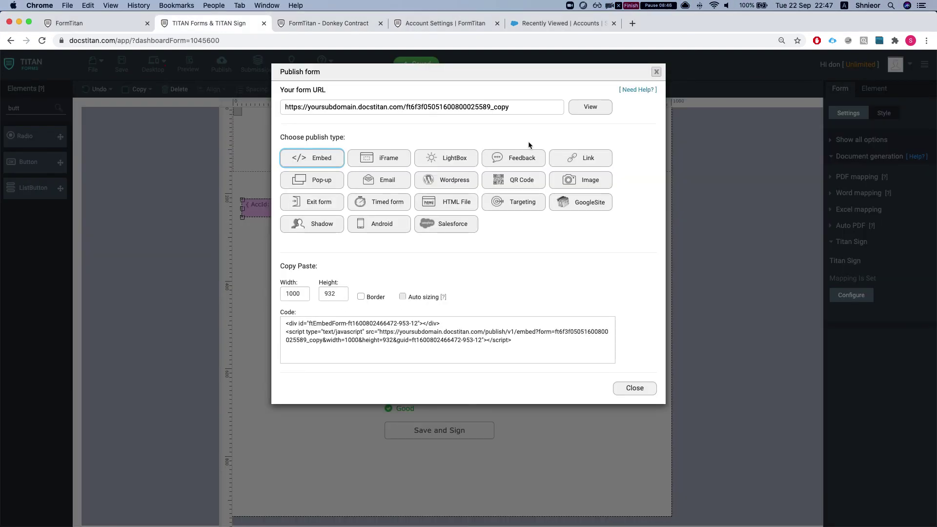
pyautogui.click(657, 73)
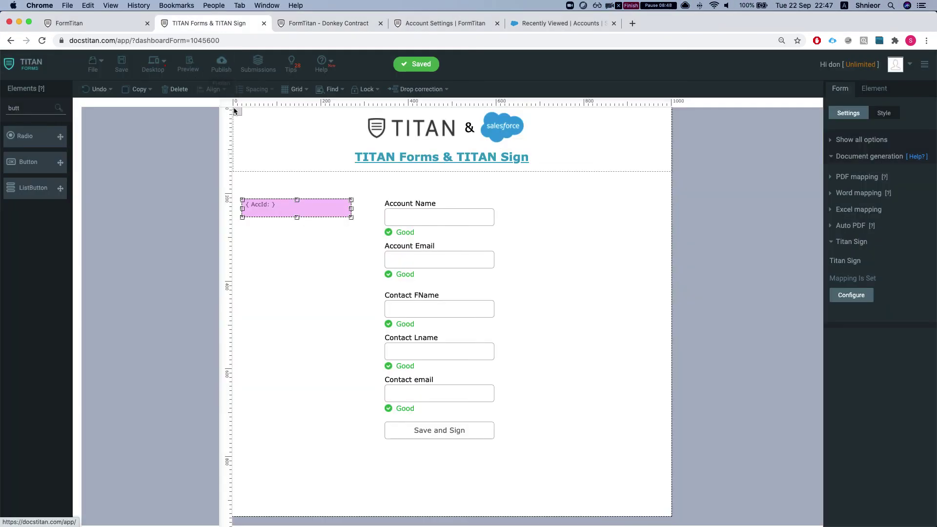
pyautogui.click(221, 63)
pyautogui.click(575, 107)
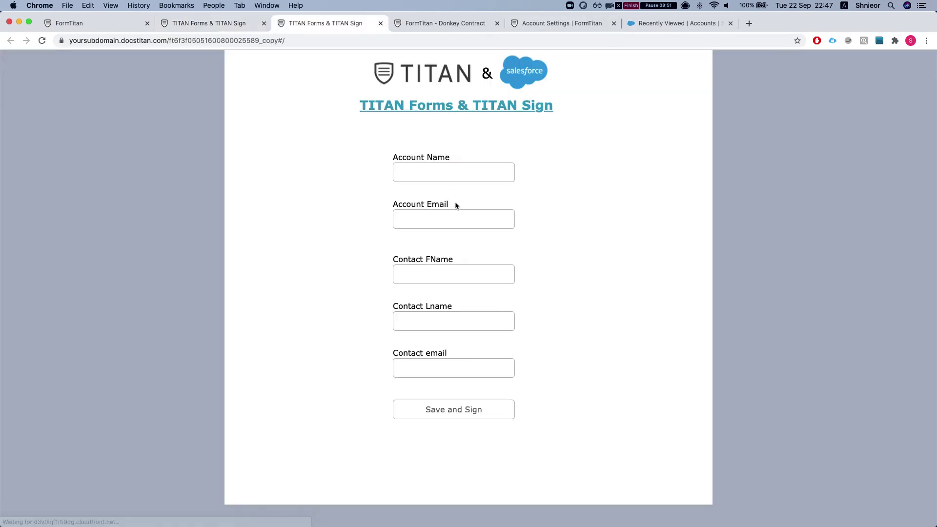
# Enter "account sign2" as the Account Name and fill in the account's email address.
pyautogui.click(453, 177)
pyautogui.click(447, 189)
pyautogui.write('2')
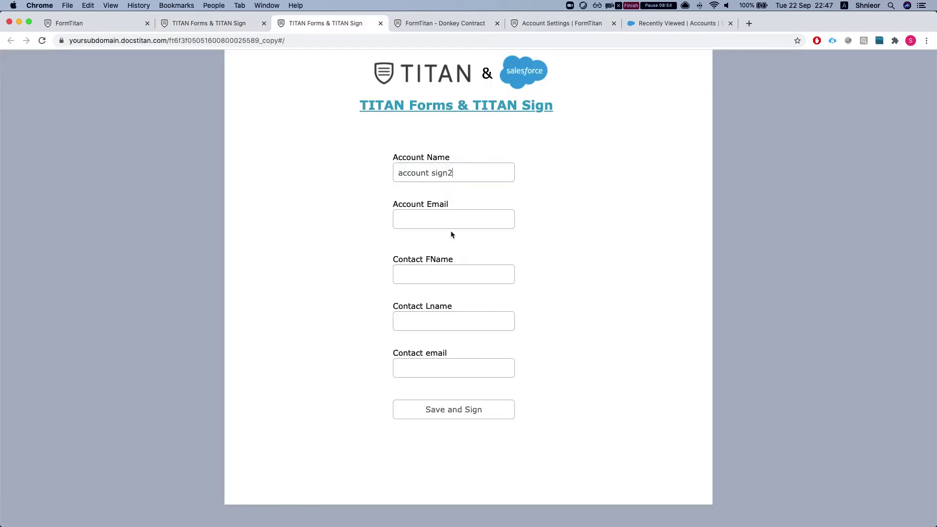
pyautogui.click(451, 225)
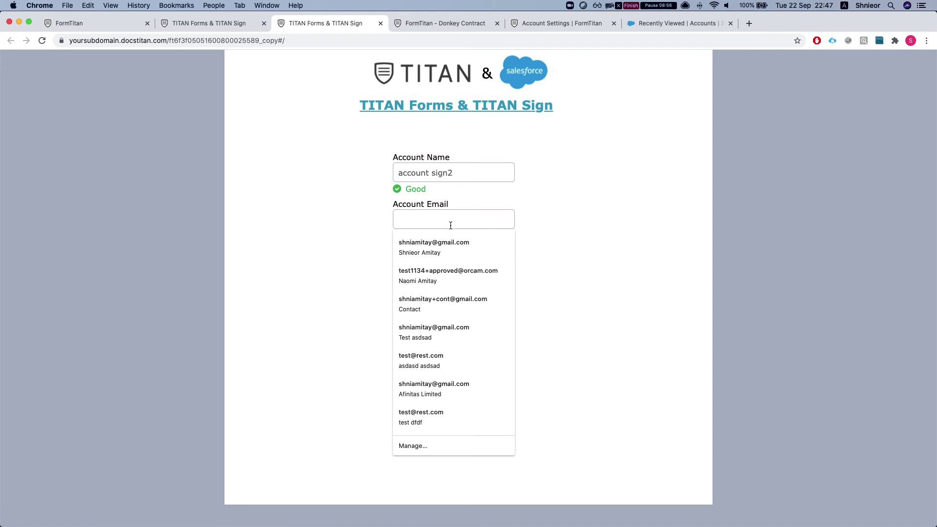
pyautogui.write('cdo')
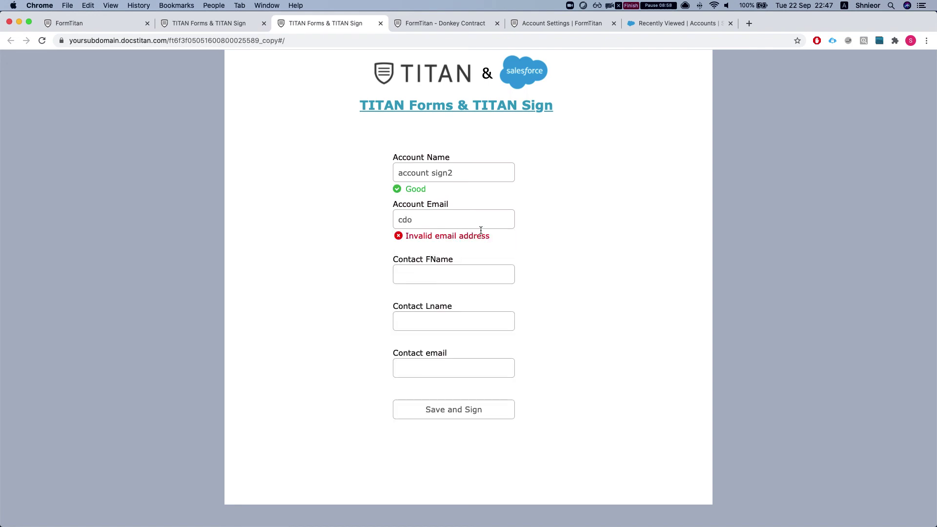
pyautogui.click(470, 220)
pyautogui.click(441, 242)
# Enter "some name" and "last name" for the contact, fill in the contact's email, and submit the form for signing.
pyautogui.click(431, 273)
pyautogui.write('some name')
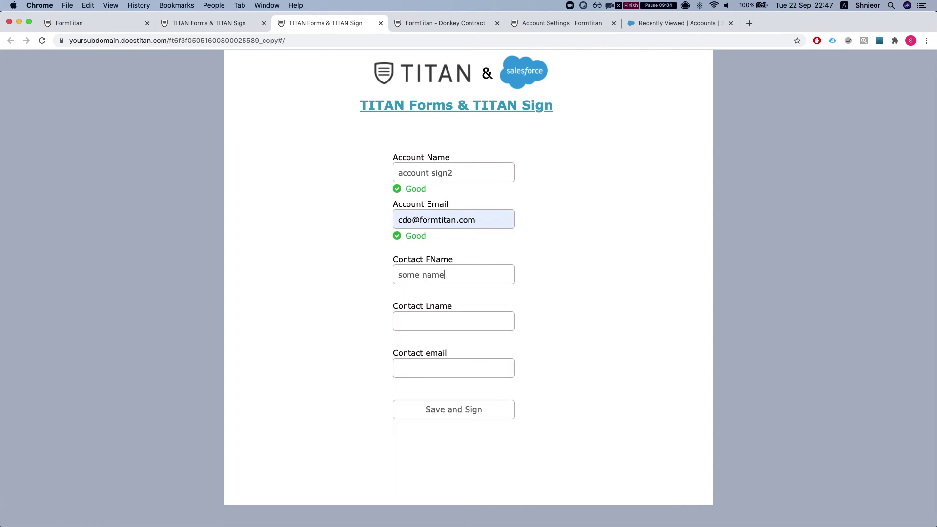
pyautogui.click(439, 317)
pyautogui.write('last name')
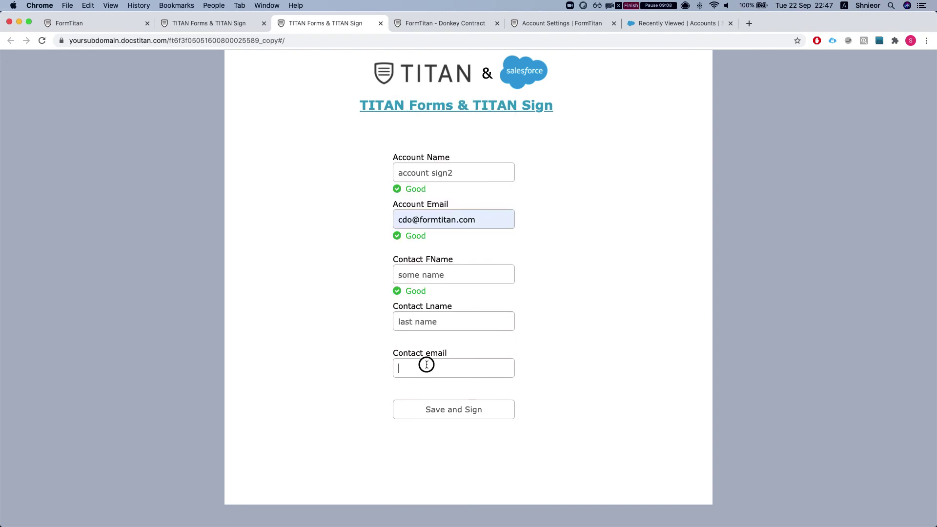
pyautogui.click(426, 365)
pyautogui.write('d')
pyautogui.click(423, 390)
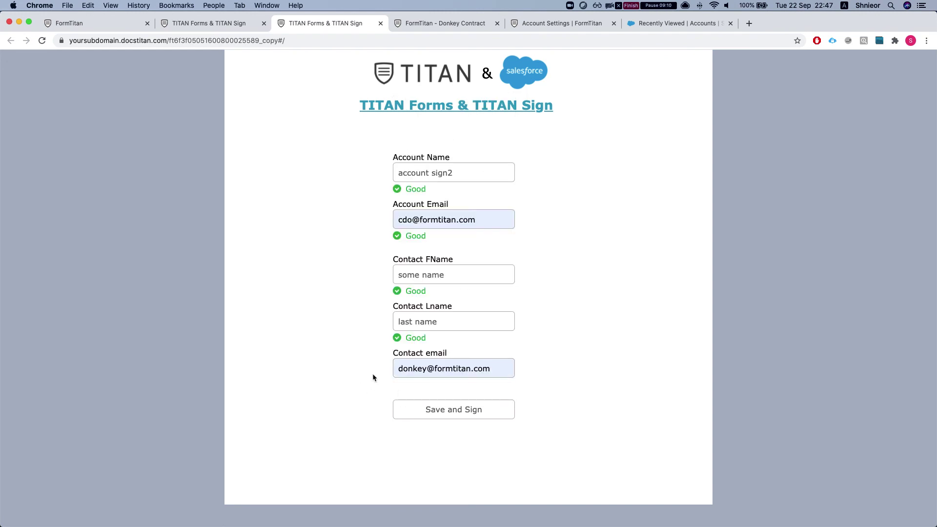
pyautogui.click(447, 414)
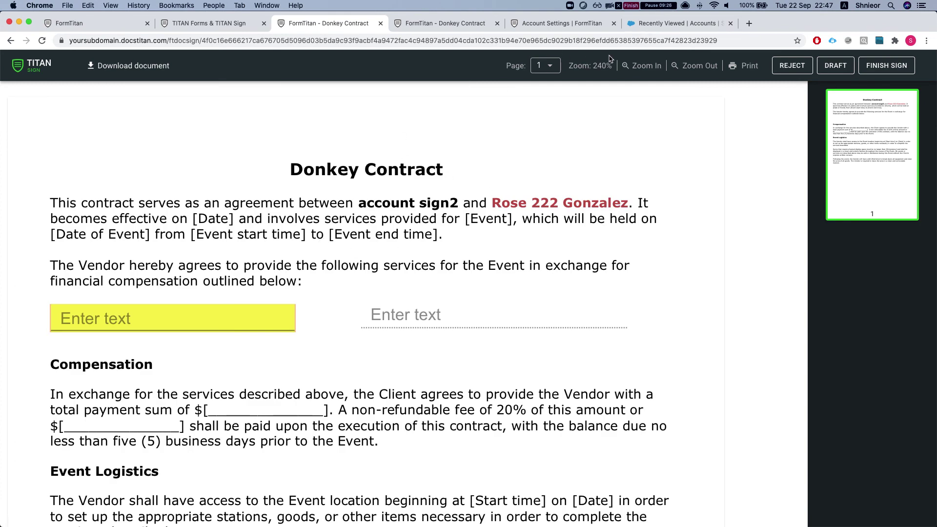
# Open the "account sign" account in Salesforce and view the details of its completed Titan Sign document TSD-0000007.
pyautogui.click(653, 22)
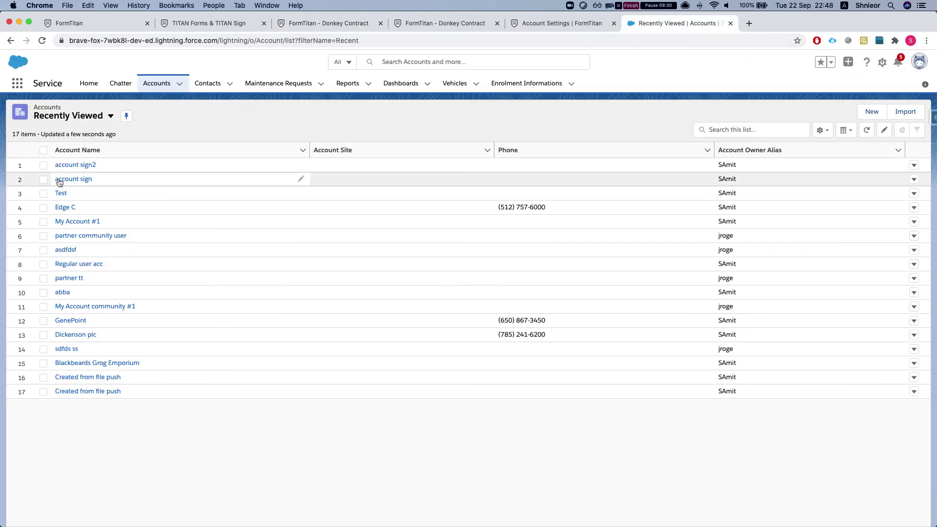
pyautogui.click(73, 179)
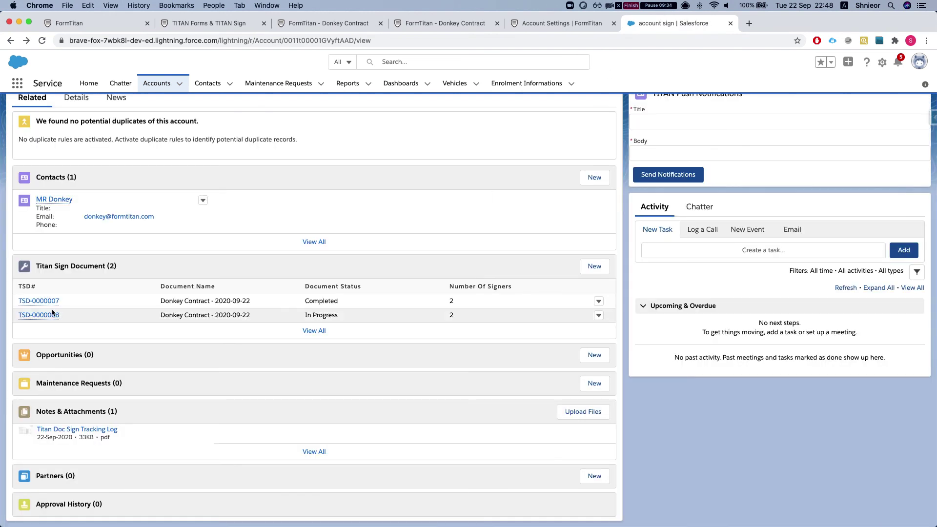
pyautogui.scroll(-1, 39, 371)
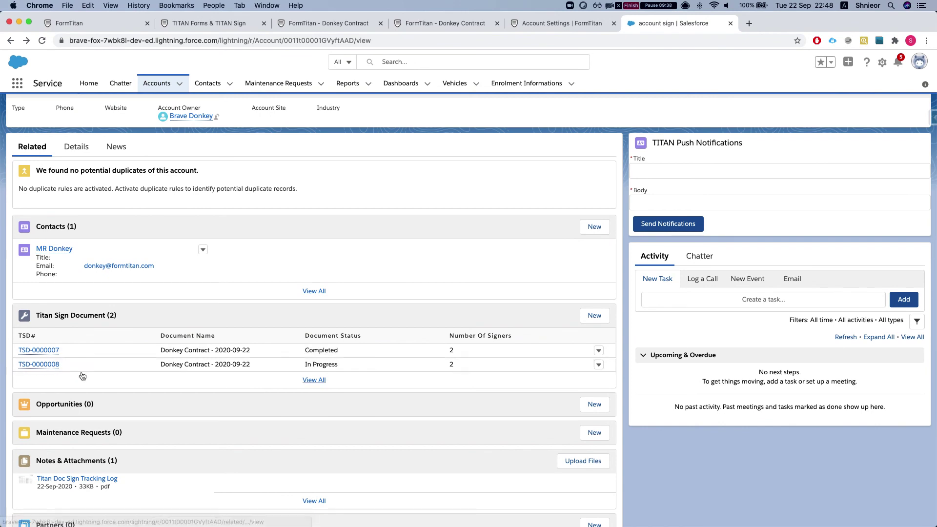
pyautogui.click(38, 350)
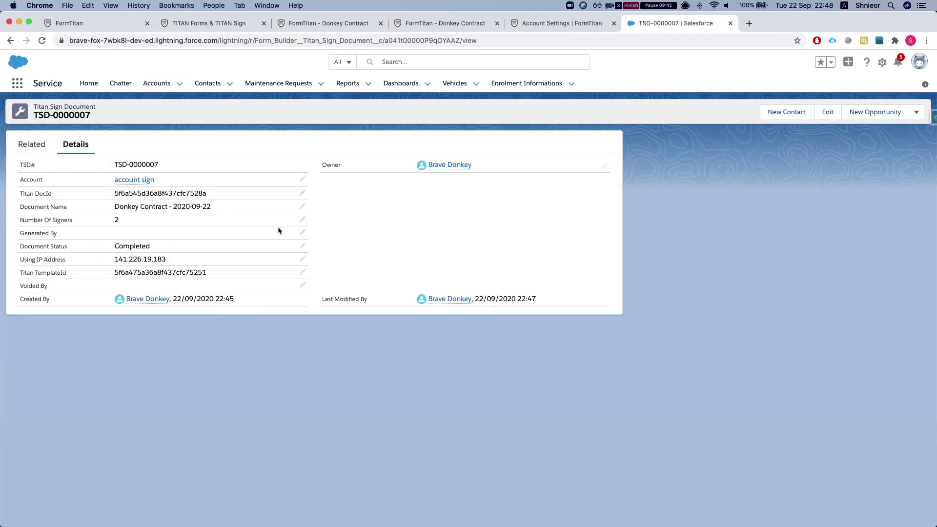
# View the full list of Titan Sign tracking records for this document and examine each signer's events.
pyautogui.click(31, 145)
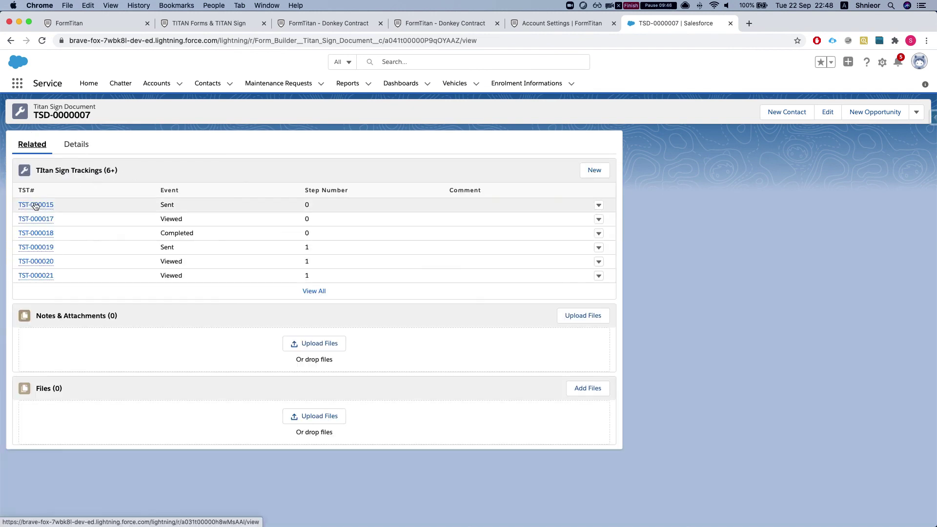
pyautogui.click(315, 291)
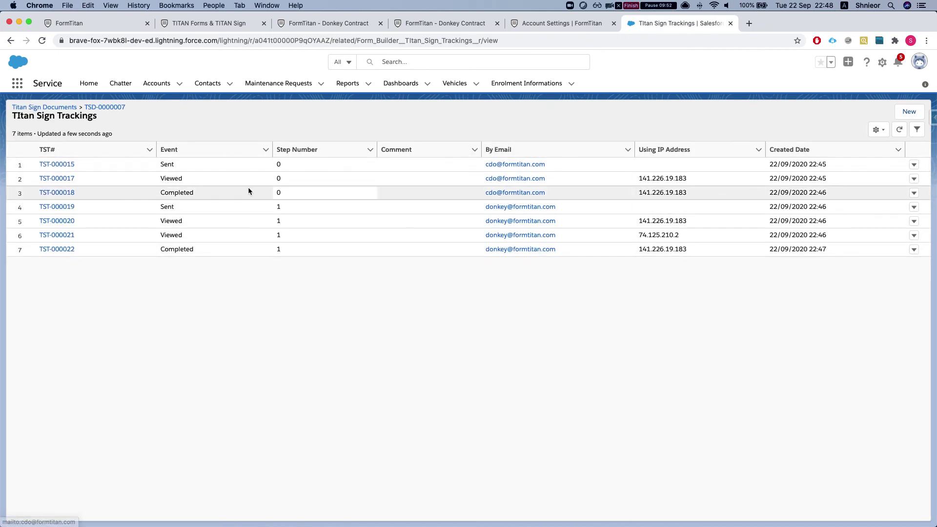
pyautogui.doubleClick(215, 194)
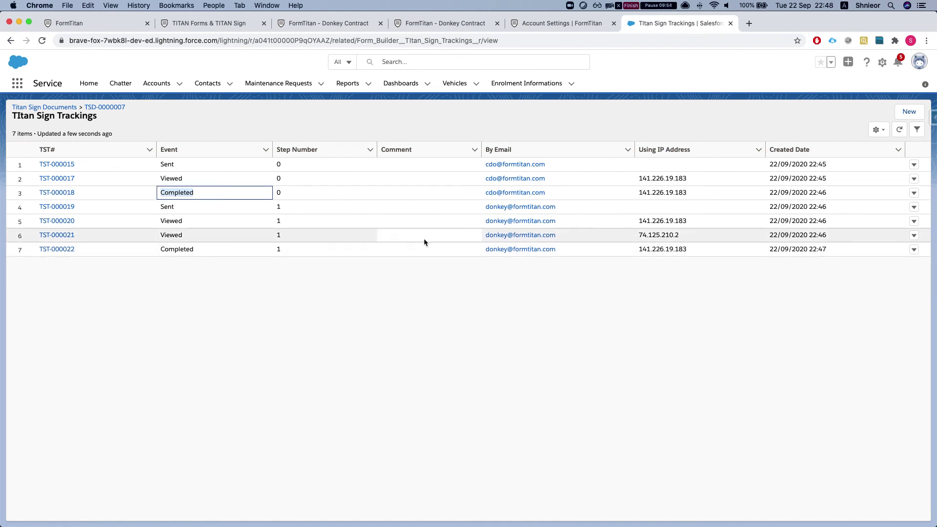